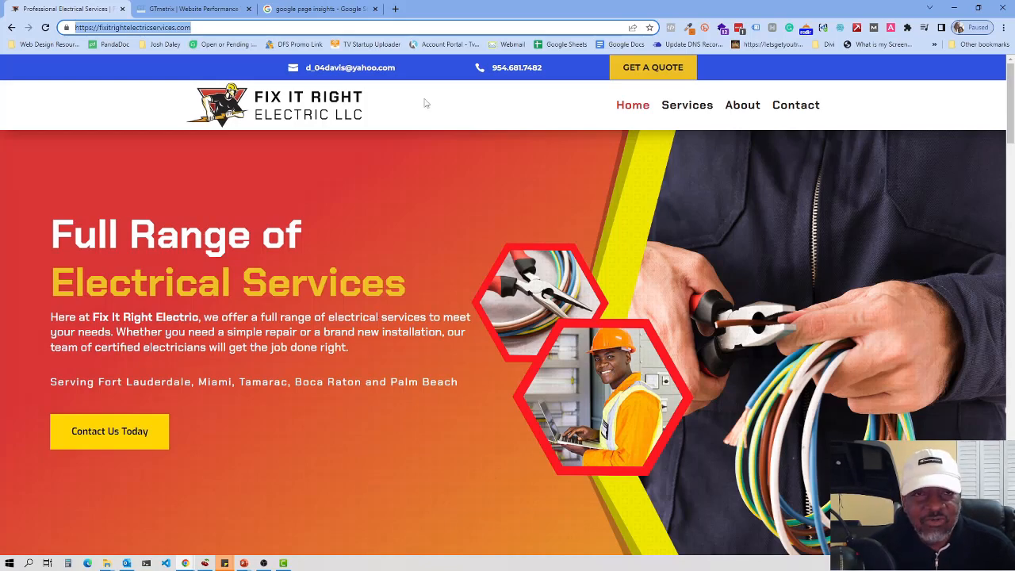
# Step: Switch from the Fix It Right Electric homepage to the GTmetrix tab
pyautogui.click(200, 14)
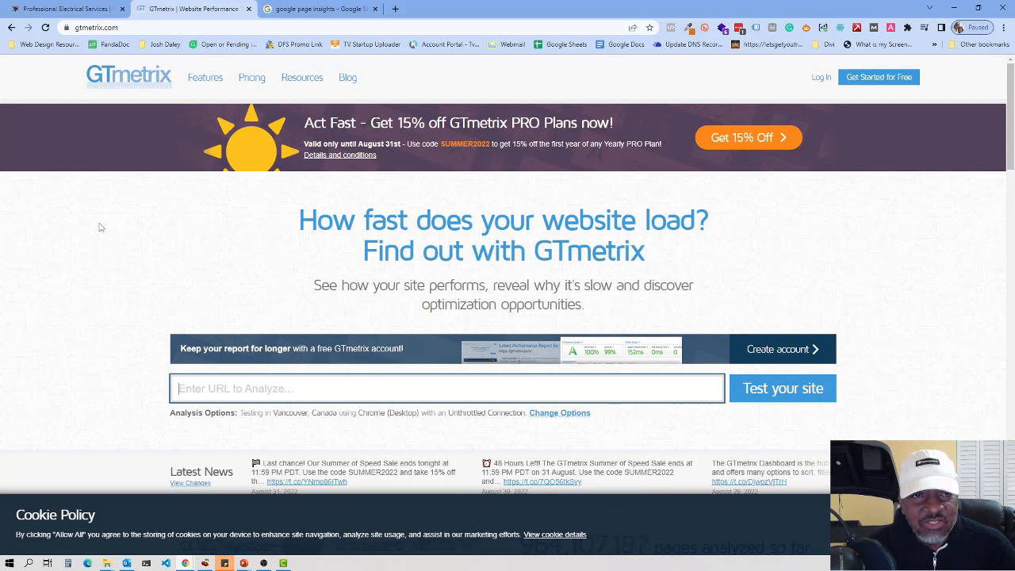
pyautogui.rightClick(216, 391)
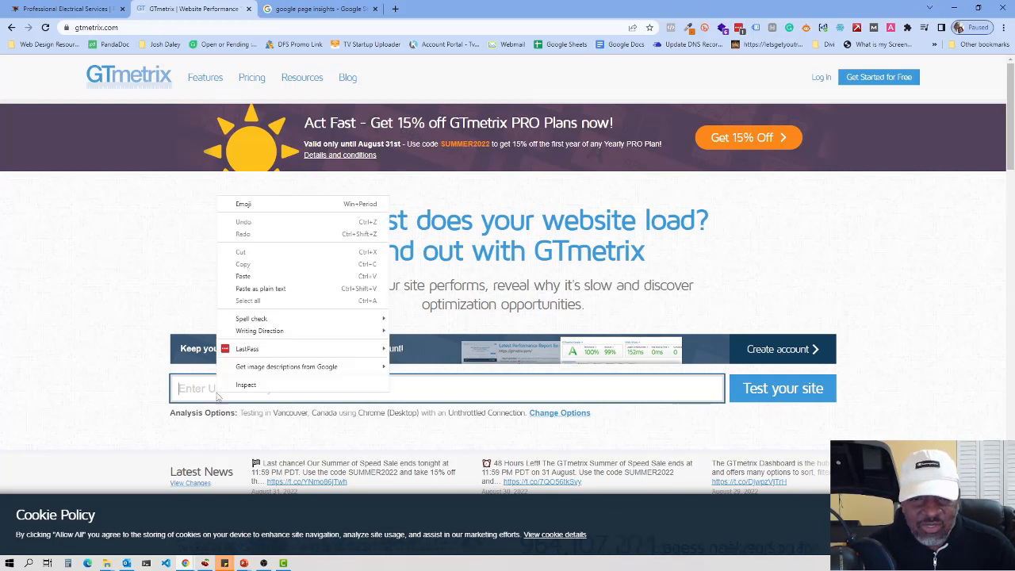
pyautogui.click(254, 281)
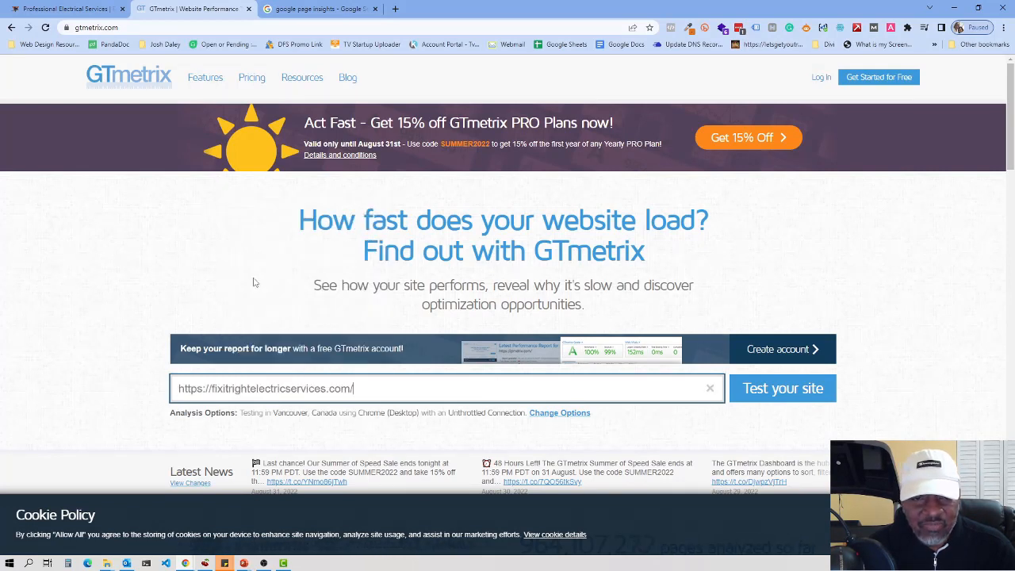
pyautogui.click(768, 390)
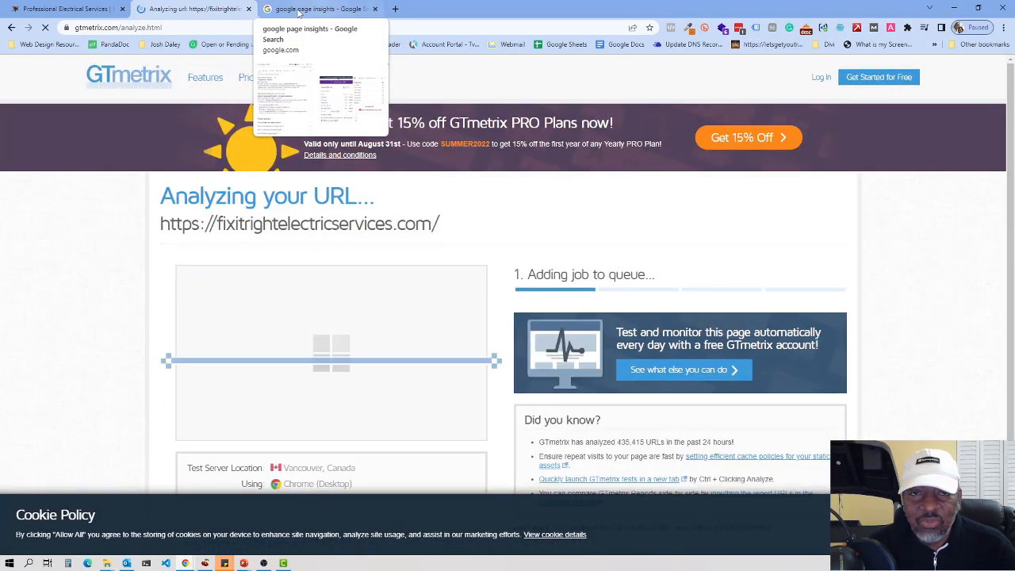
pyautogui.click(299, 9)
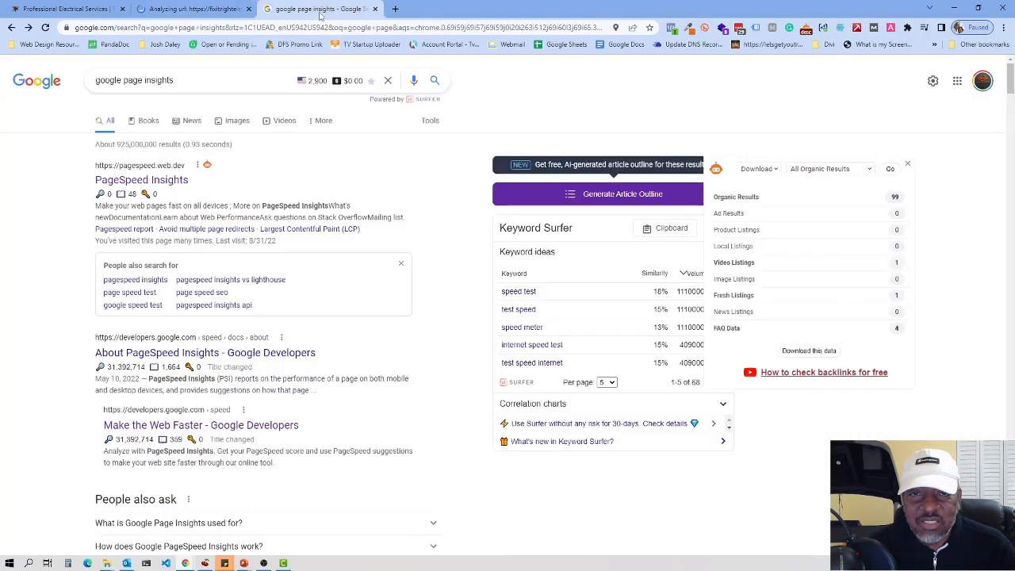
pyautogui.click(143, 181)
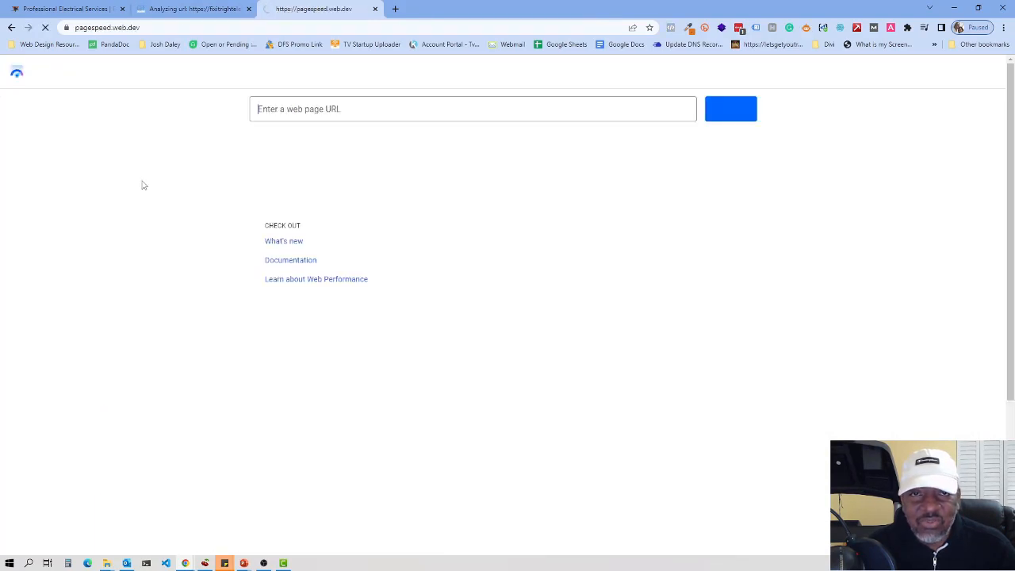
pyautogui.rightClick(270, 113)
pyautogui.click(299, 195)
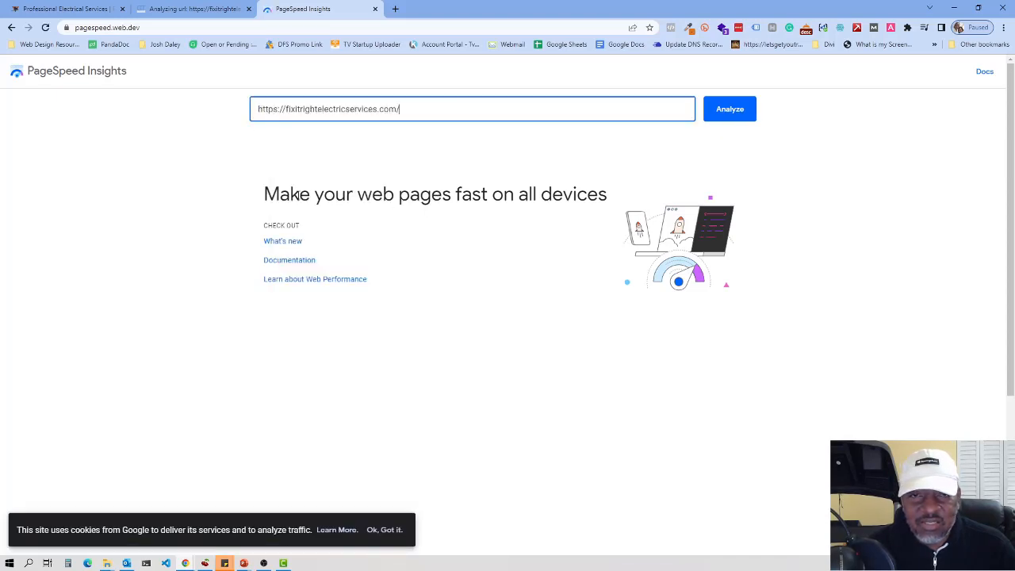
pyautogui.click(733, 112)
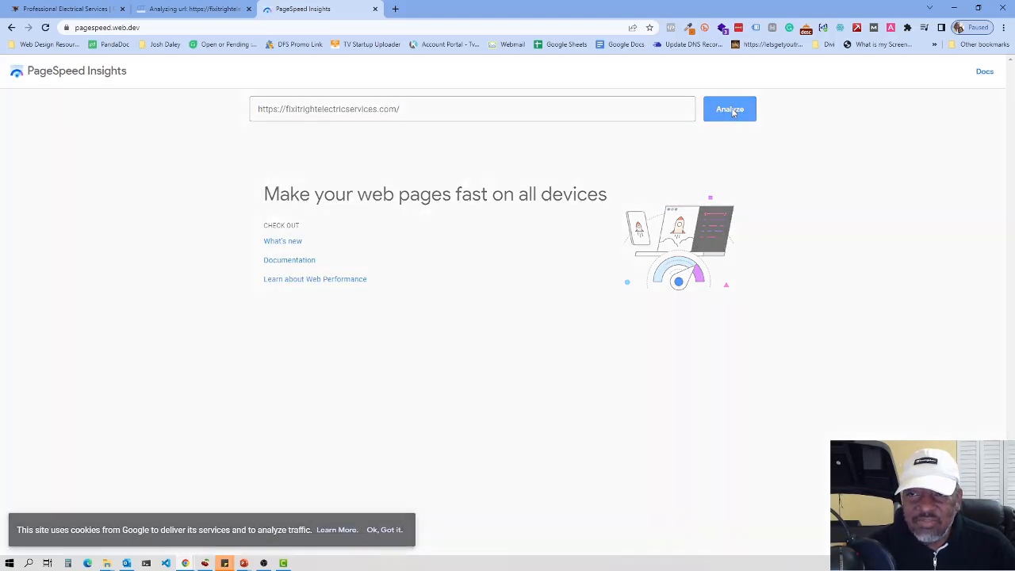
pyautogui.click(185, 10)
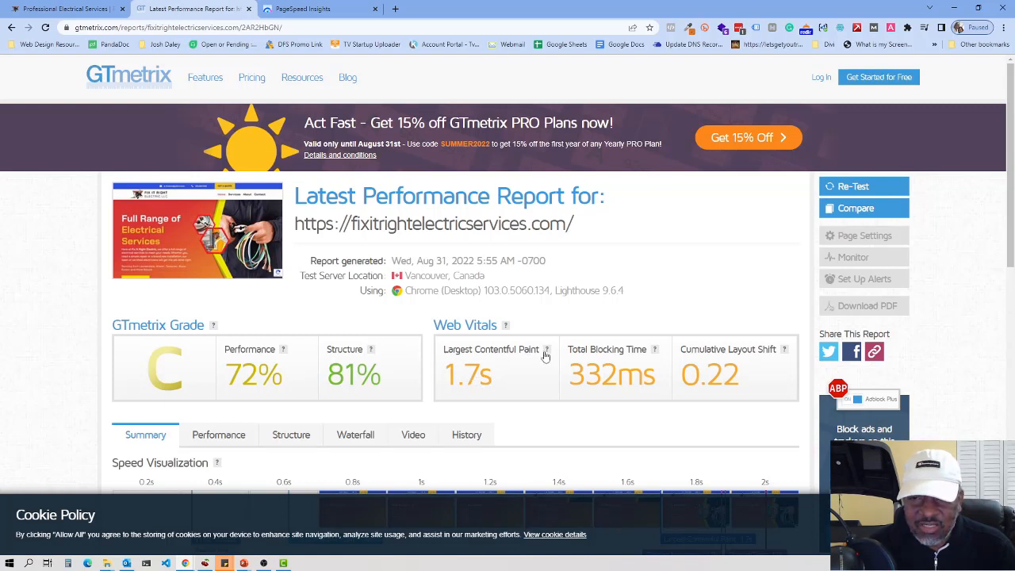
# Step: Read the Largest Contentful Paint info on the grade C GTmetrix report, then open a blank tab
pyautogui.moveTo(547, 353)
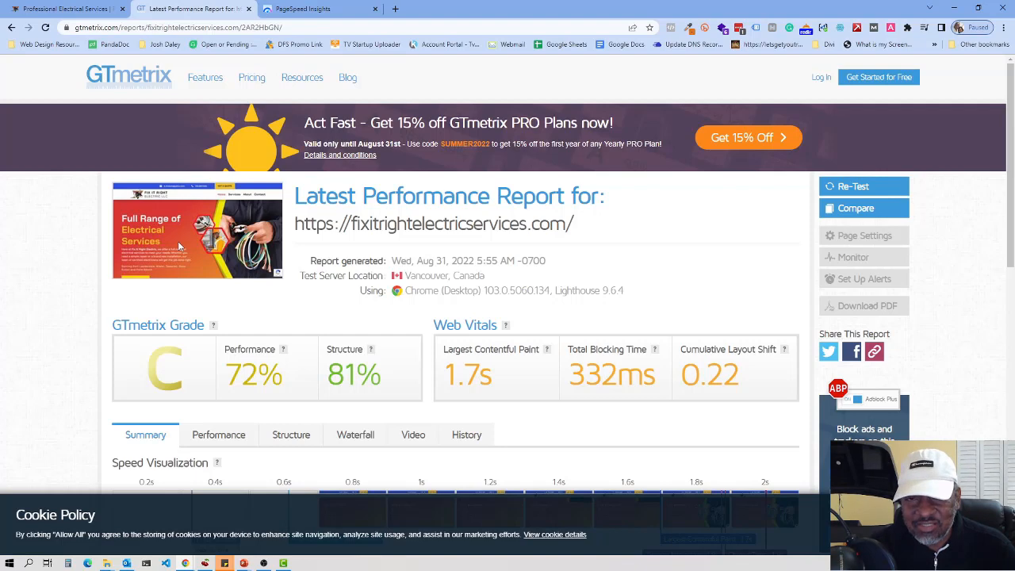
pyautogui.click(395, 9)
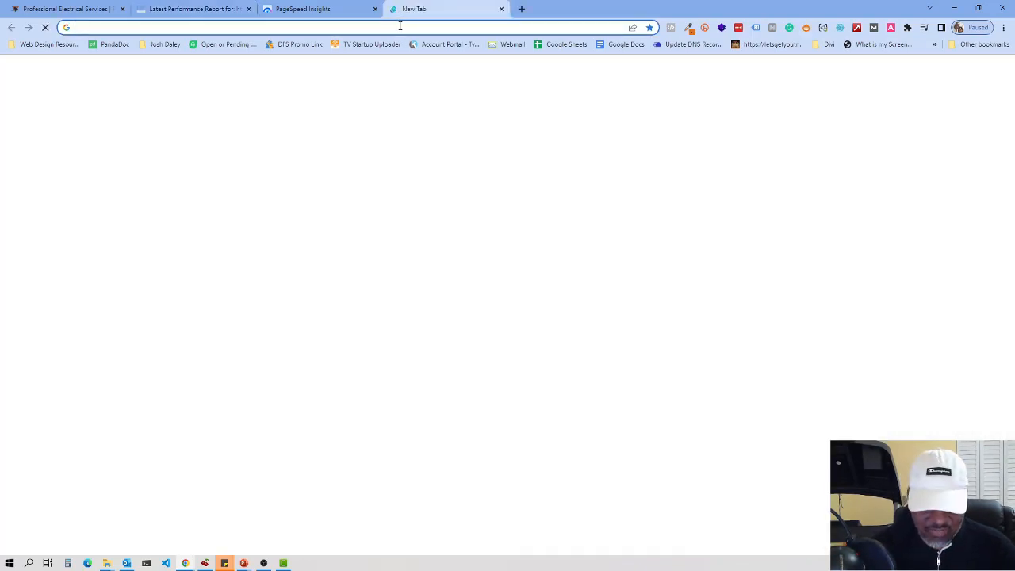
# Step: Load tinypng.com from the address bar, then close the TinyPNG tab again
pyautogui.write('tiny')
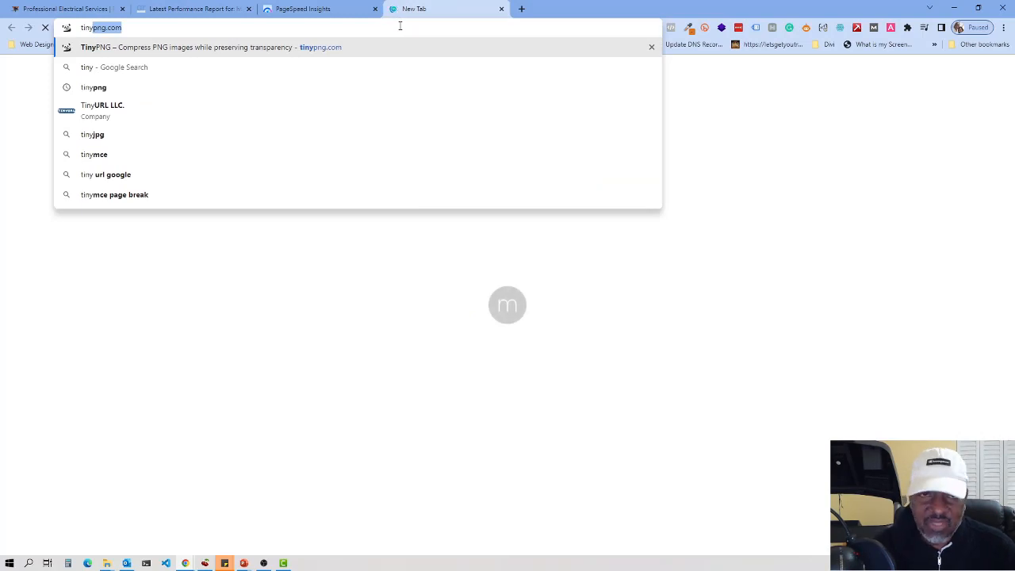
pyautogui.press('Return')
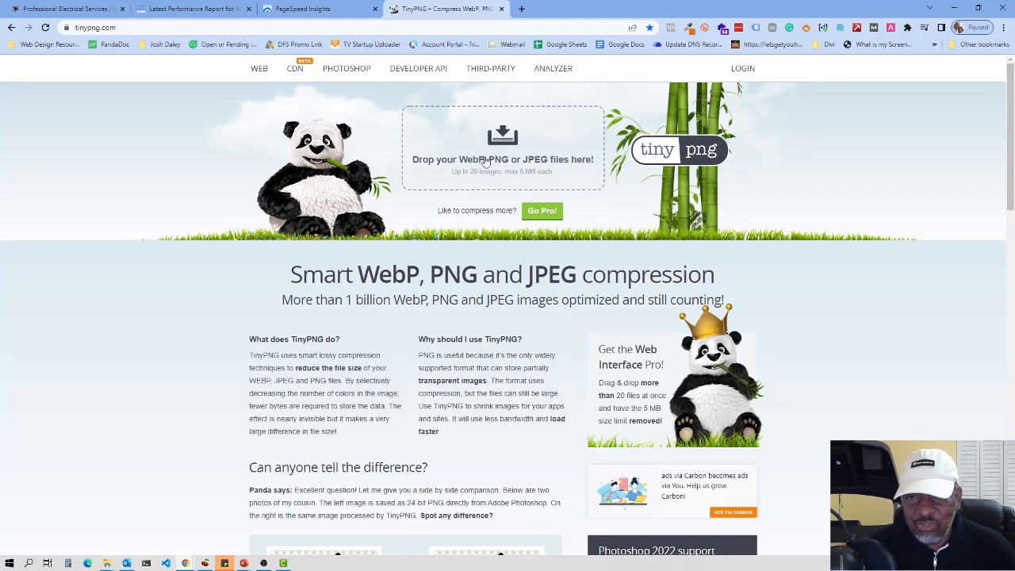
pyautogui.click(501, 9)
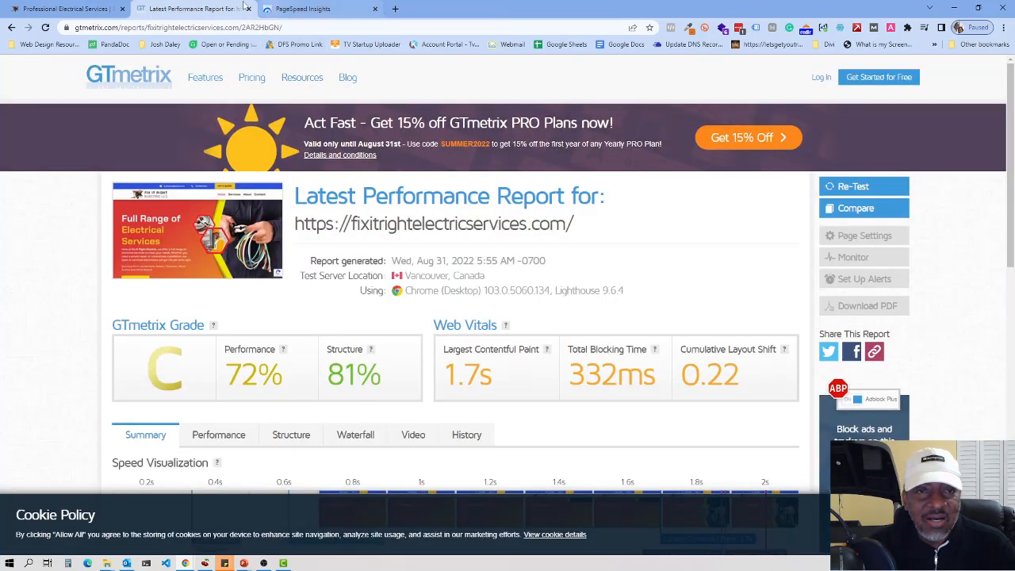
# Step: Check the mobile score of 32, then review the desktop score of 64 with LCP 5.4 s
pyautogui.click(309, 9)
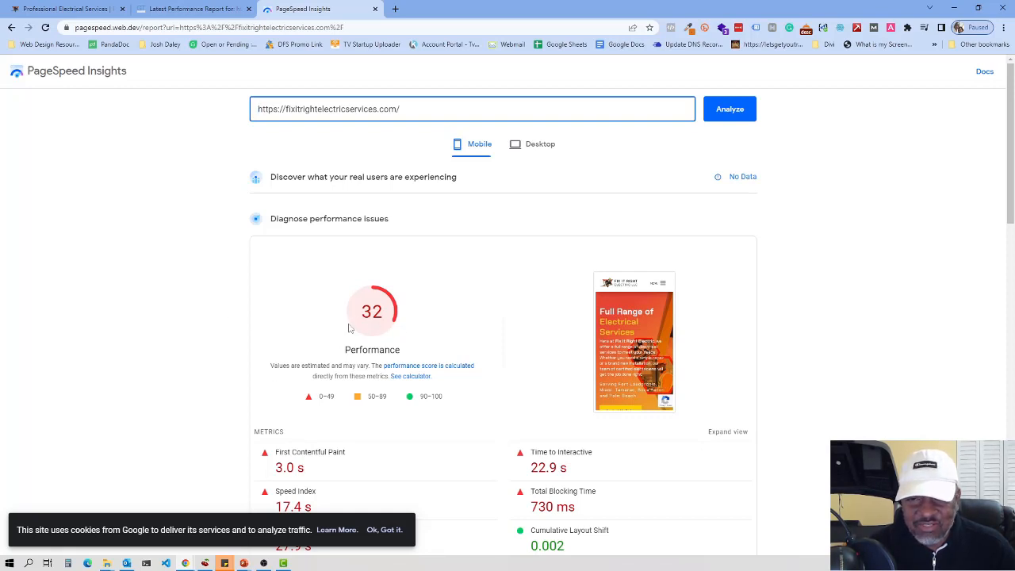
pyautogui.click(540, 148)
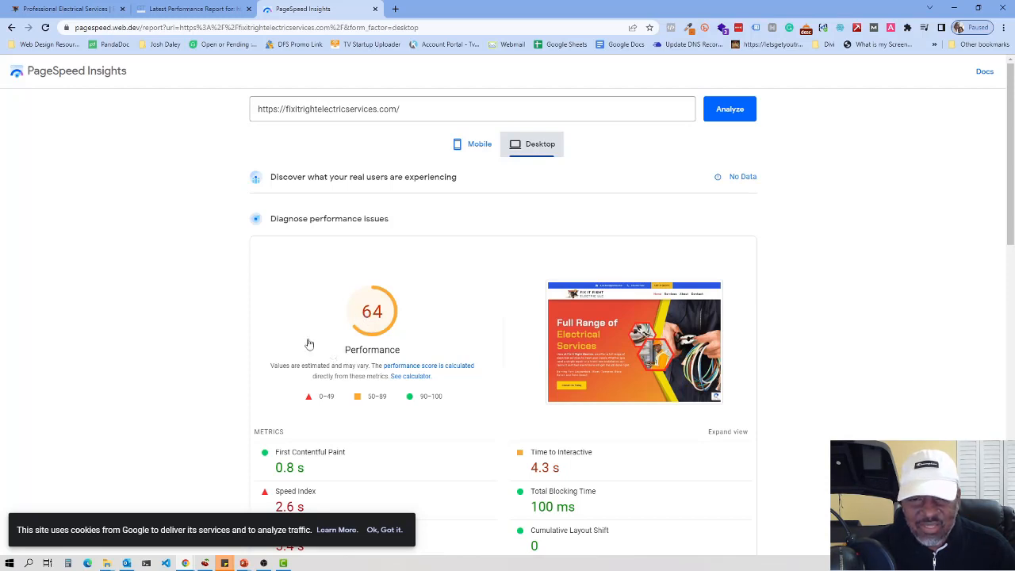
pyautogui.scroll(-2, 293, 340)
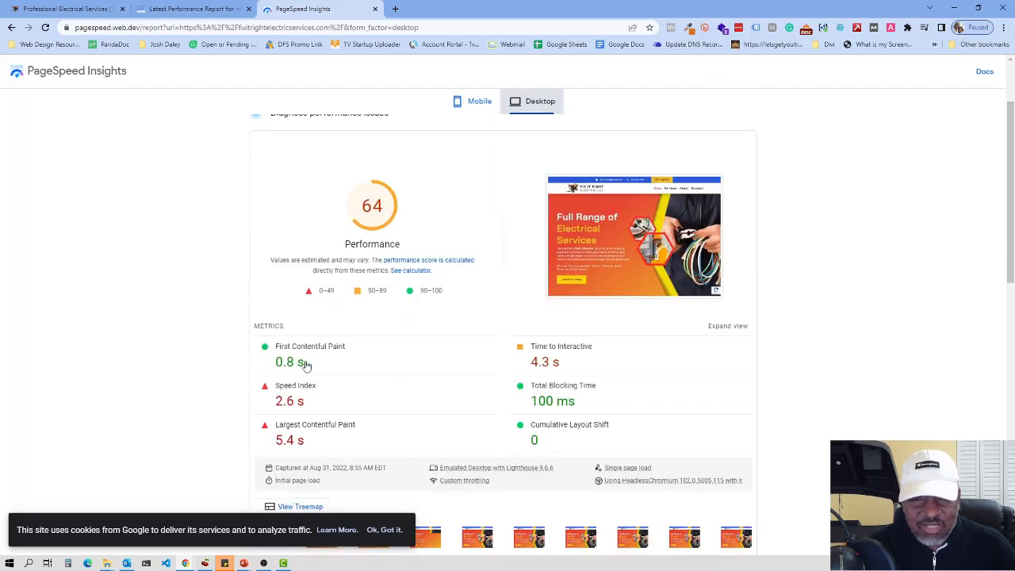
pyautogui.click(69, 9)
# Step: Navigate to fixitrightelectricservices.com/loginwp and autofill the saved WordPress login details
pyautogui.click(217, 28)
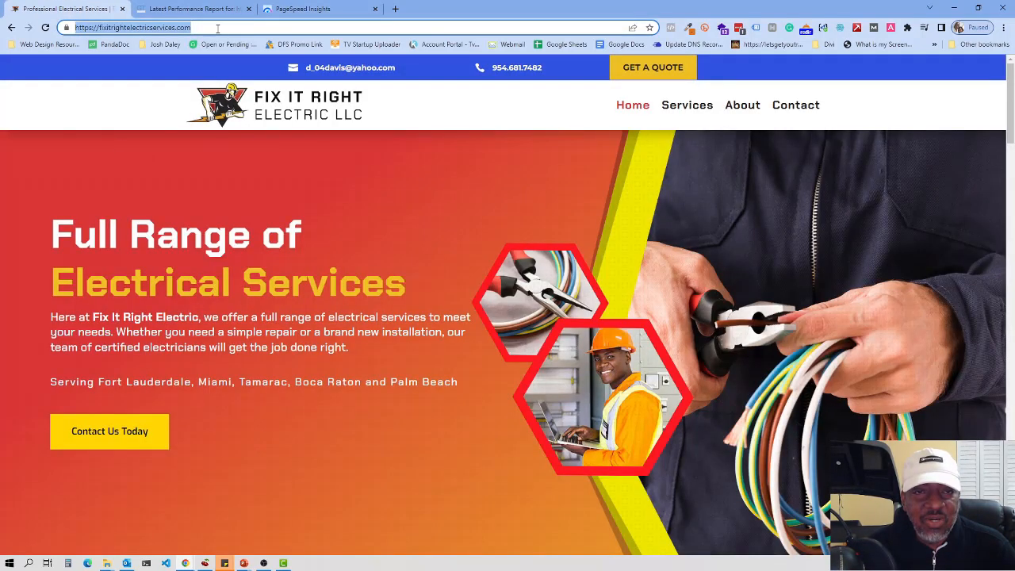
pyautogui.click(213, 28)
pyautogui.write('/wp')
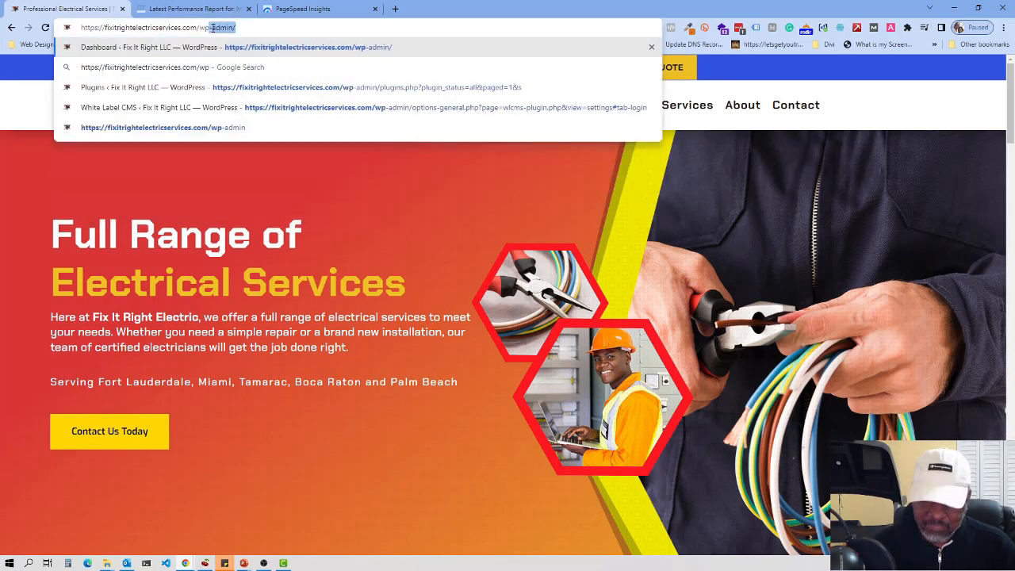
pyautogui.press('Return')
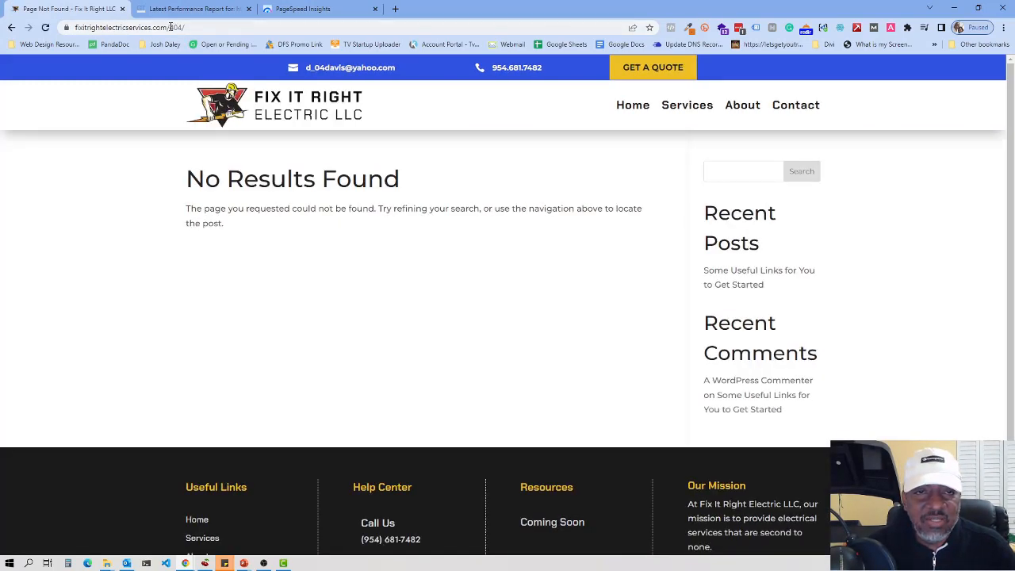
pyautogui.moveTo(171, 27); pyautogui.dragTo(231, 27)
pyautogui.write('lo')
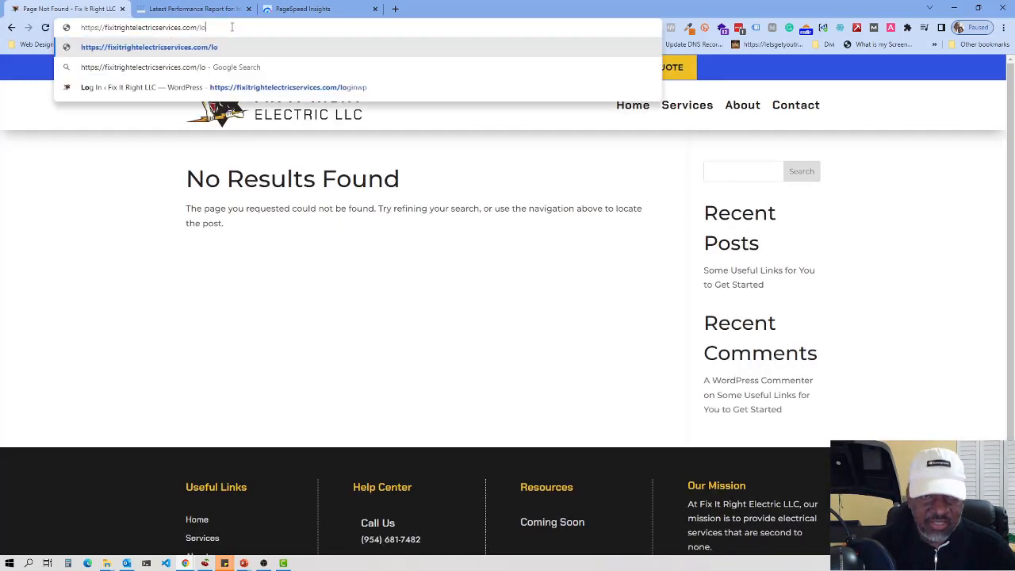
pyautogui.write('gin')
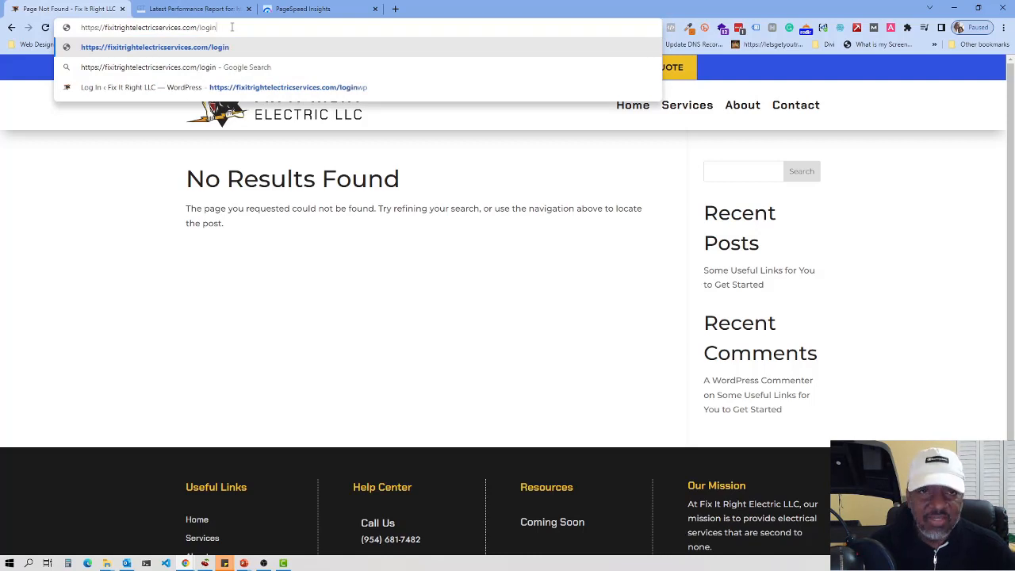
pyautogui.write('wp')
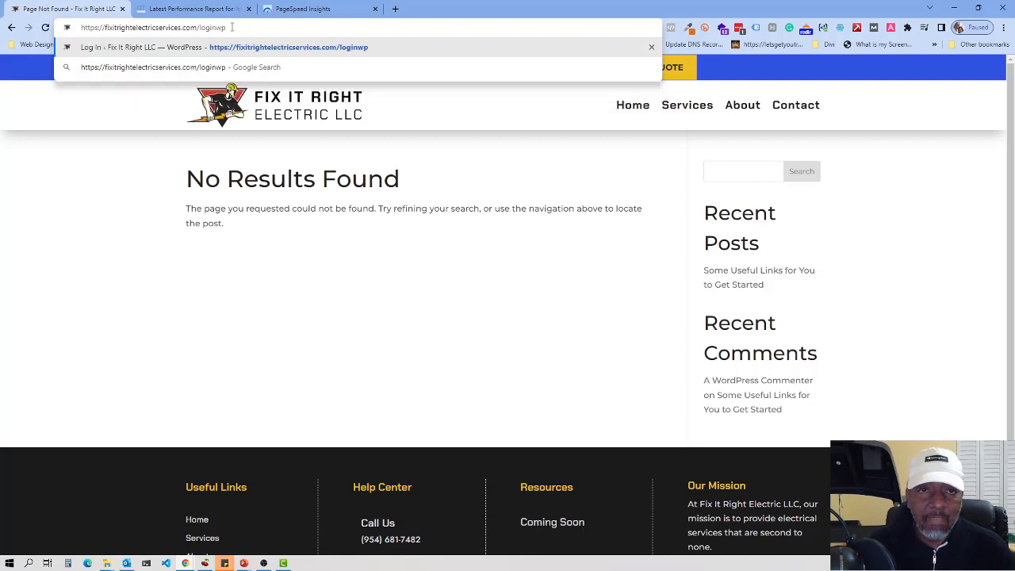
pyautogui.press('Return')
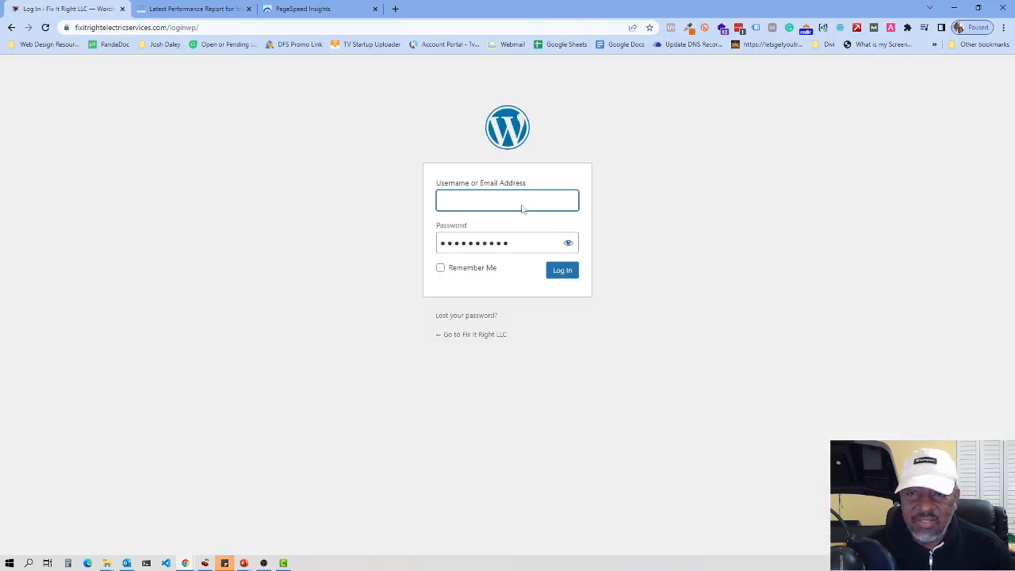
pyautogui.click(524, 227)
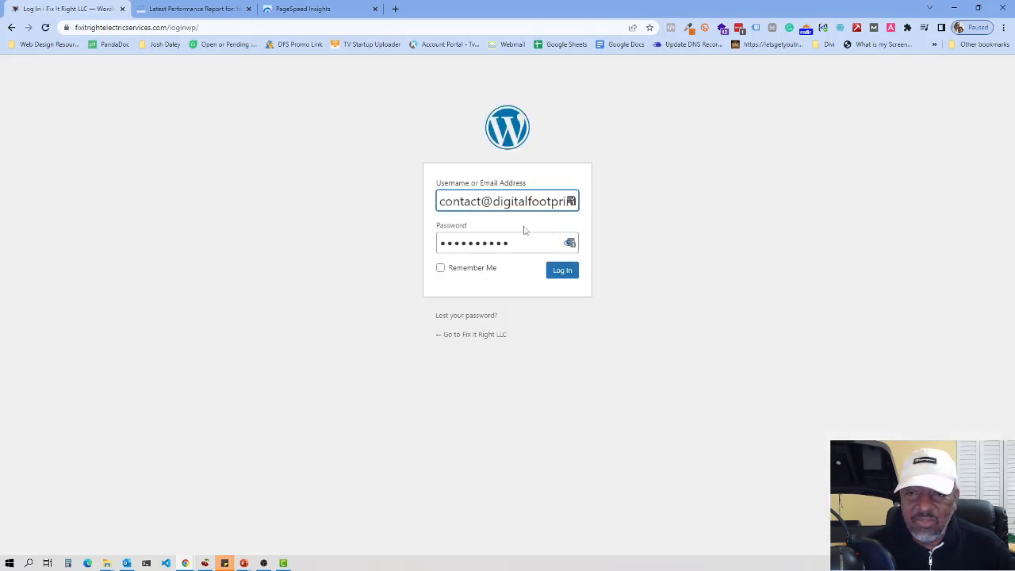
# Step: Log in to WordPress and open Plugins > Installed Plugins
pyautogui.click(564, 271)
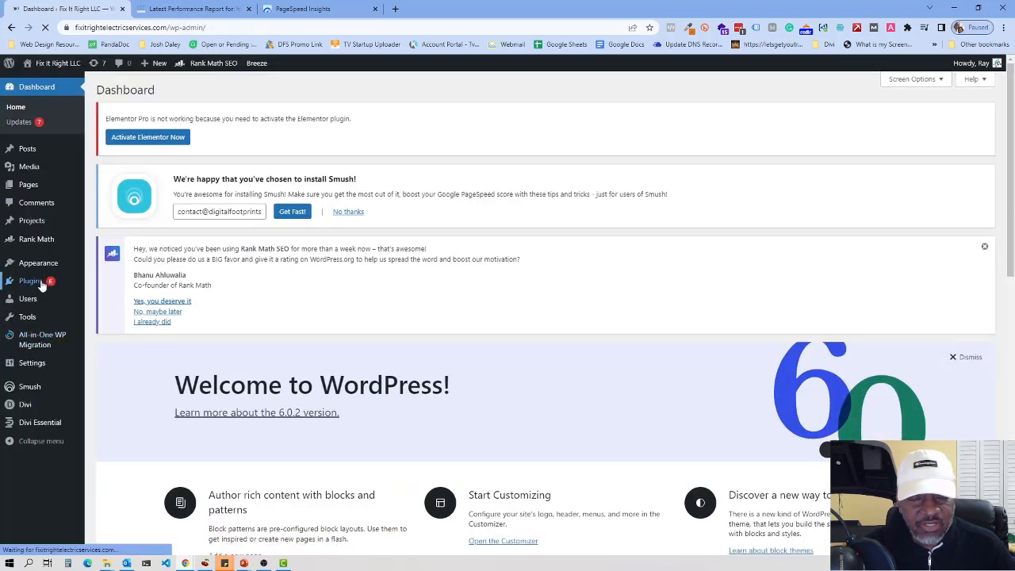
pyautogui.moveTo(42, 284)
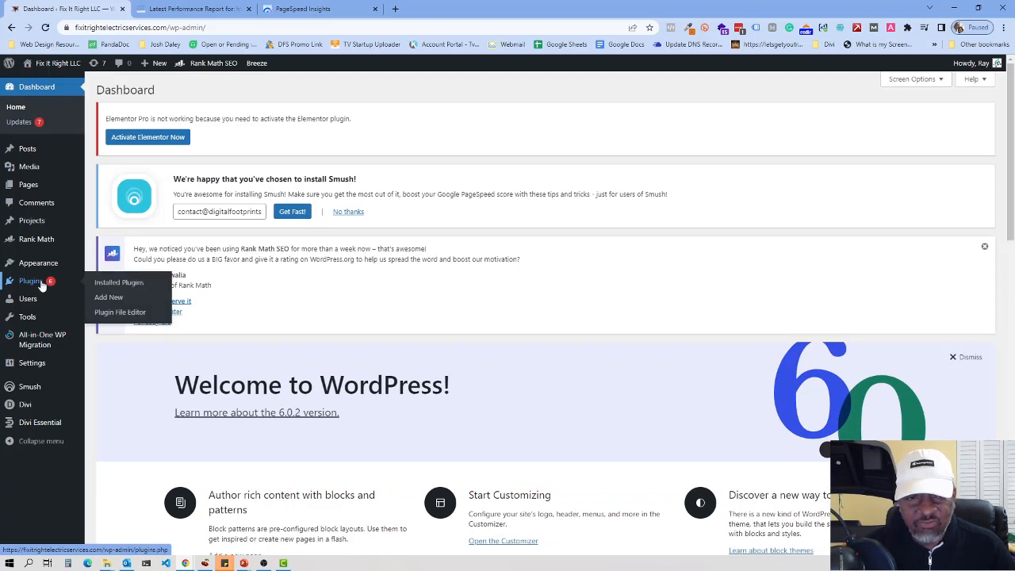
pyautogui.click(118, 287)
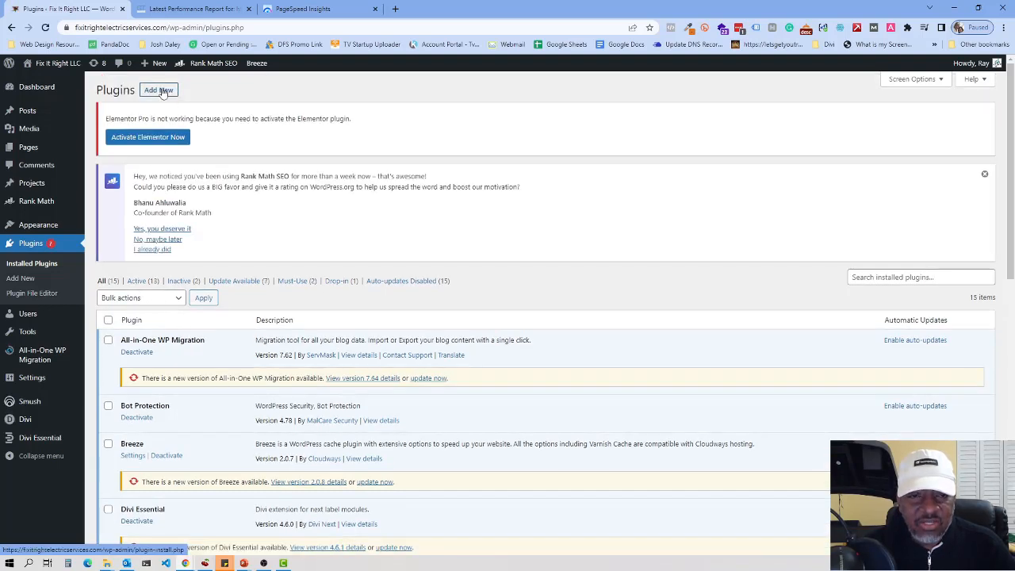
# Step: Search the plugin directory for 'nitropack', then install and activate NitroPack
pyautogui.click(161, 91)
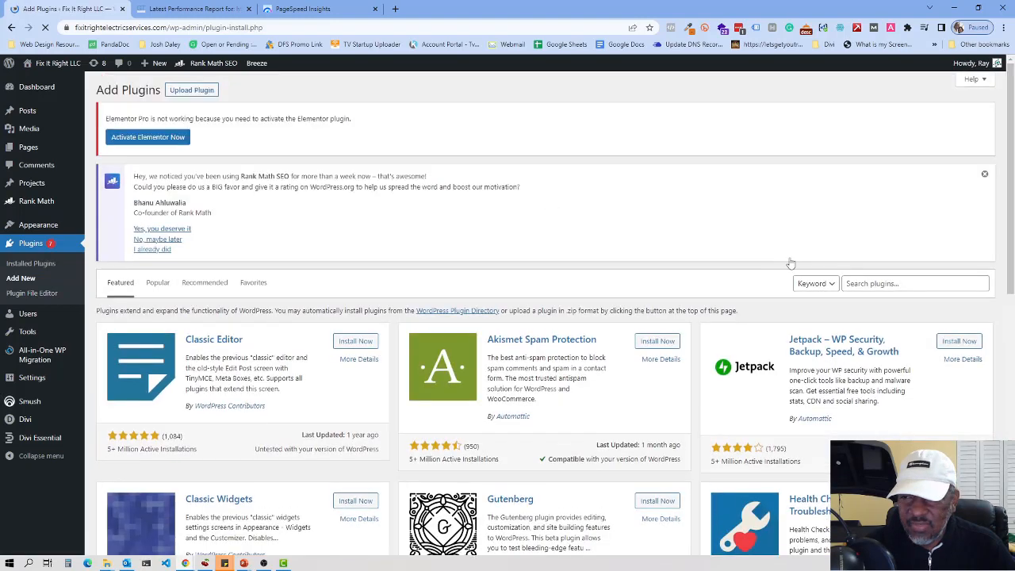
pyautogui.click(882, 285)
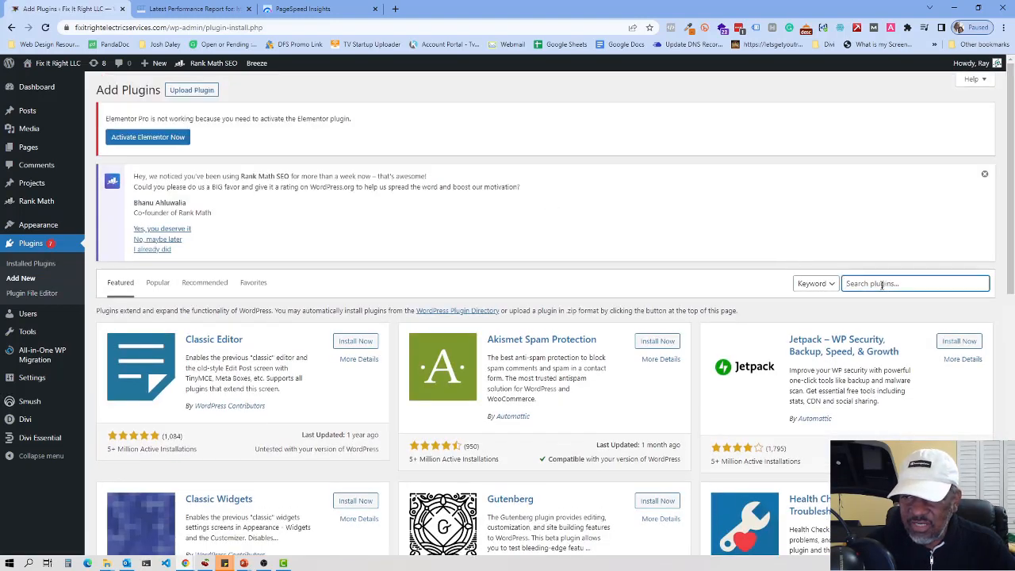
pyautogui.write('nitropack')
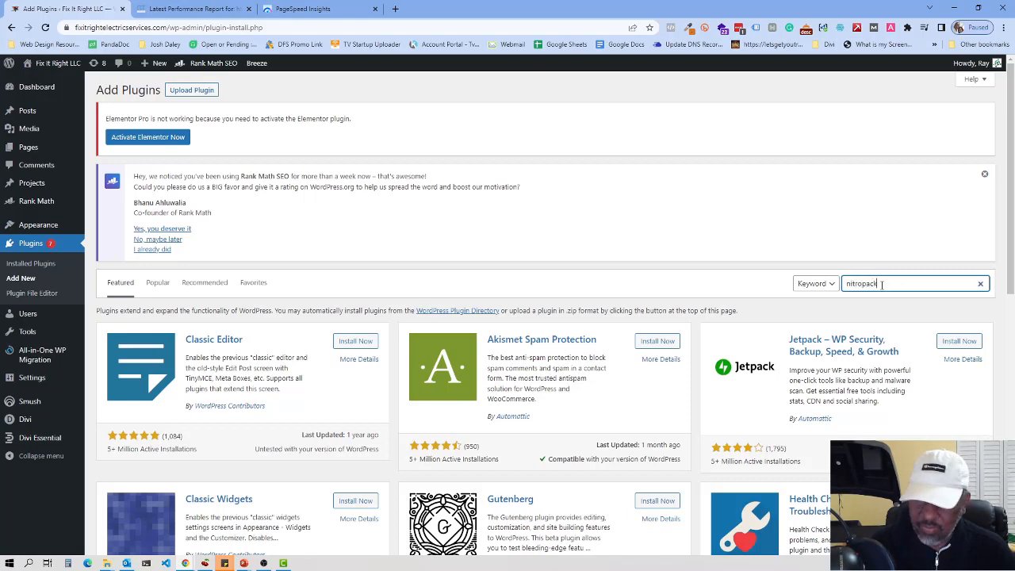
pyautogui.press('Return')
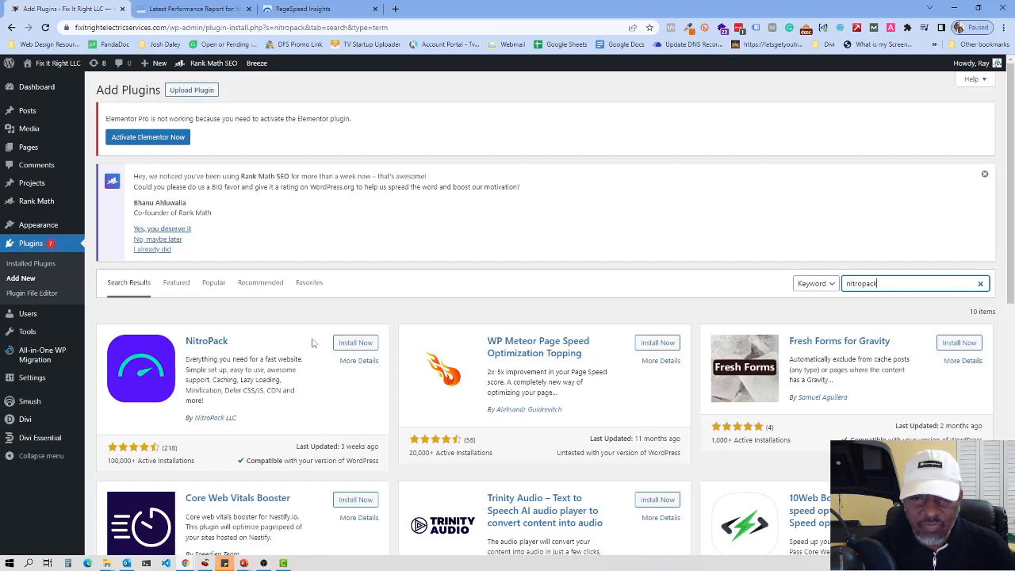
pyautogui.click(366, 345)
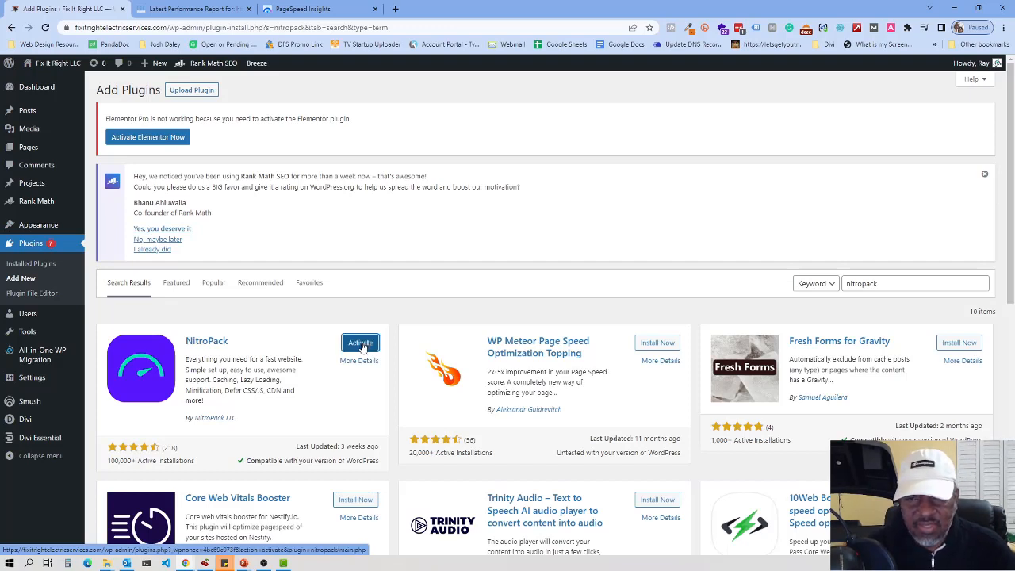
pyautogui.click(361, 343)
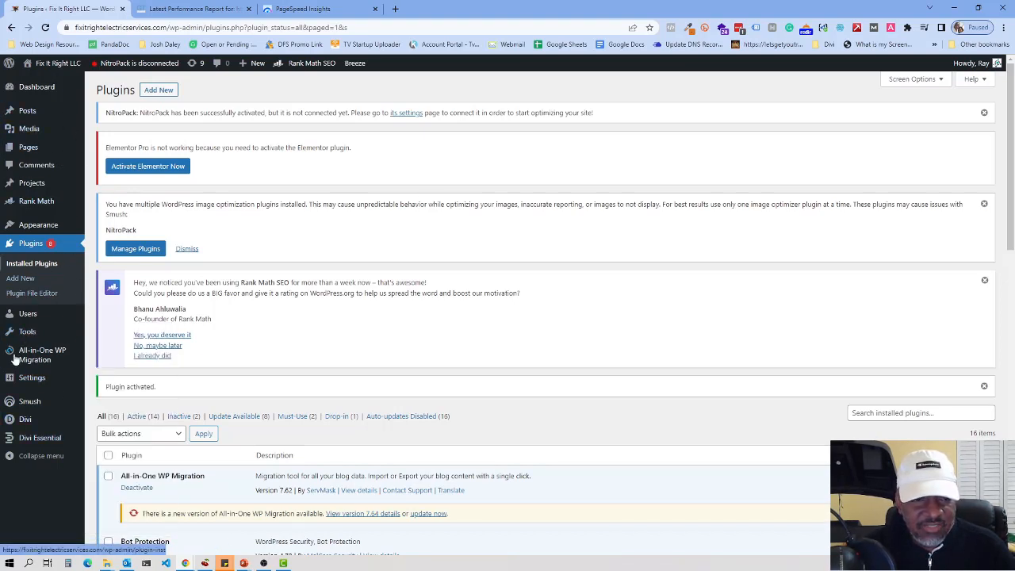
# Step: Open Settings > NitroPack and begin connecting the site to NitroPack
pyautogui.moveTo(32, 336)
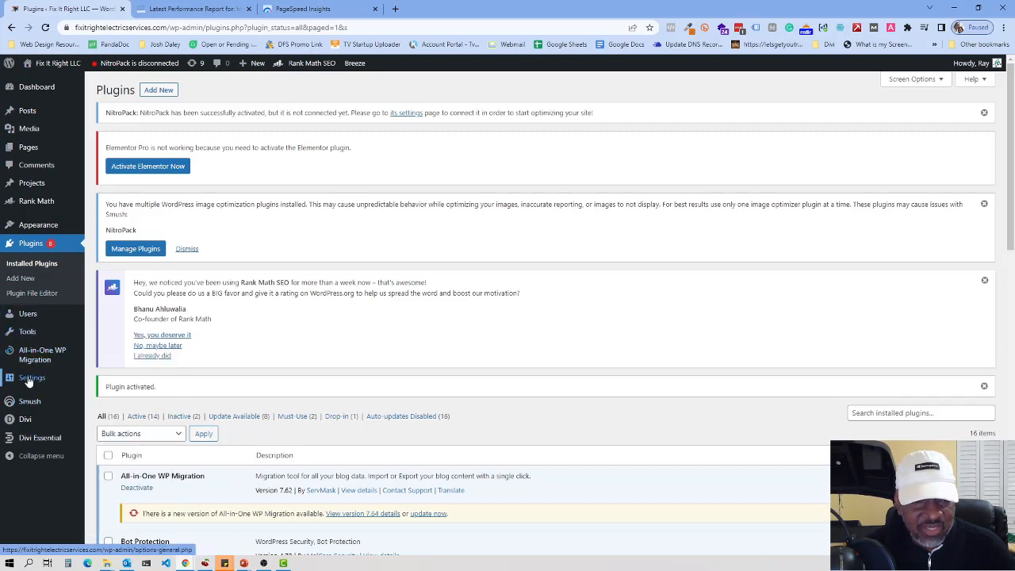
pyautogui.moveTo(28, 380)
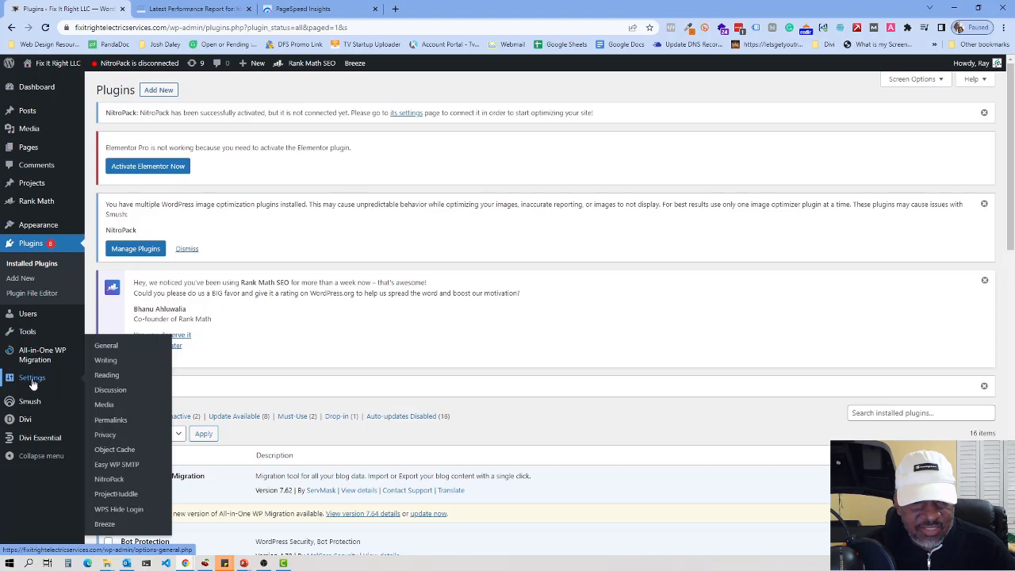
pyautogui.click(114, 481)
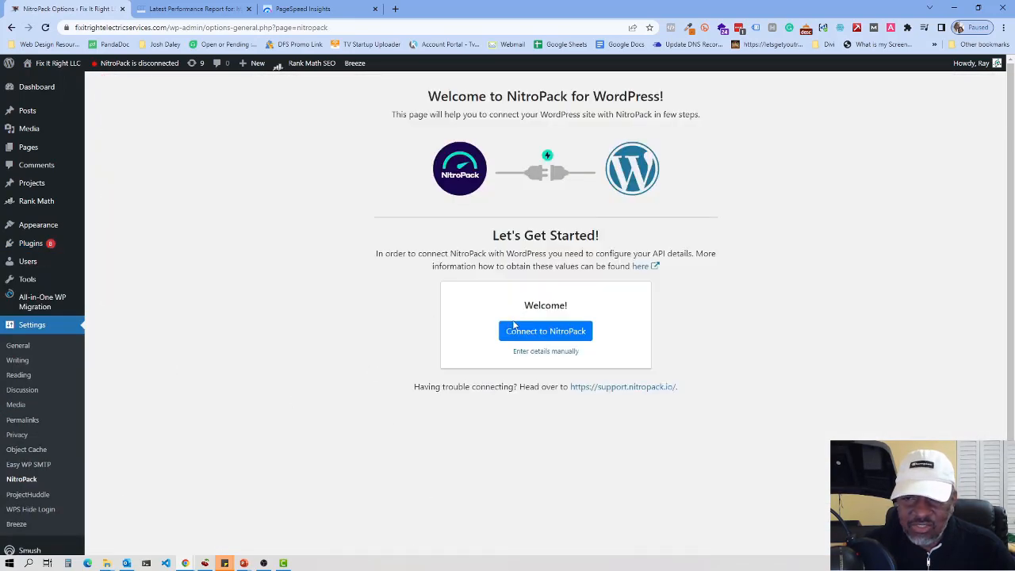
pyautogui.click(555, 333)
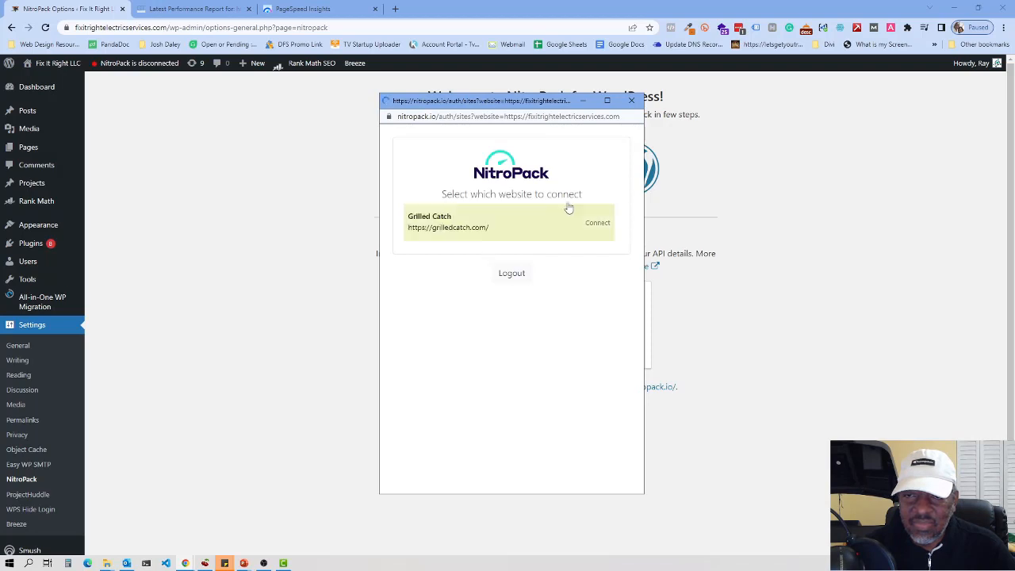
# Step: Log out of the previously linked NitroPack account and open the 'Not registered yet?' plan pricing page
pyautogui.click(511, 273)
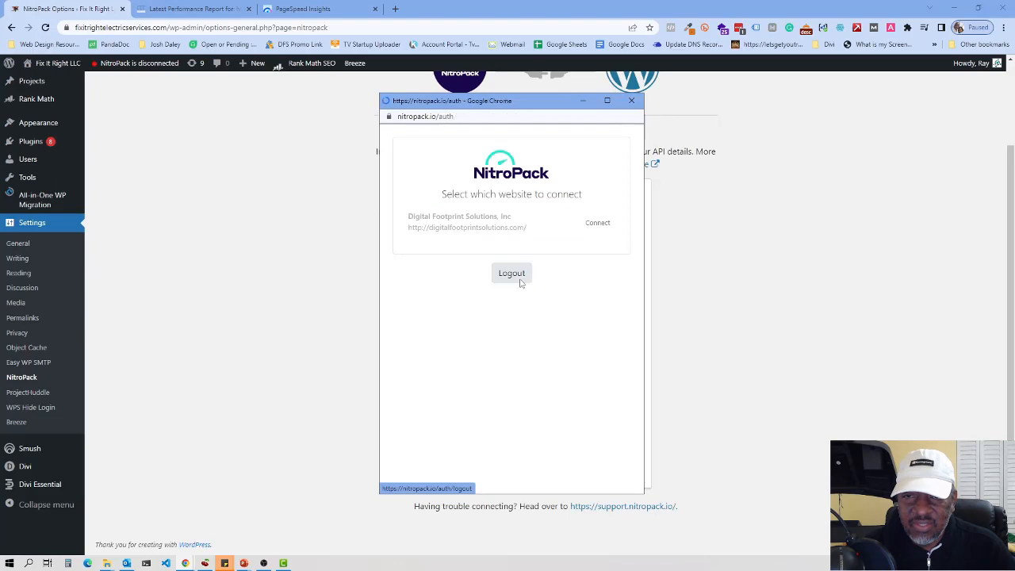
pyautogui.click(518, 279)
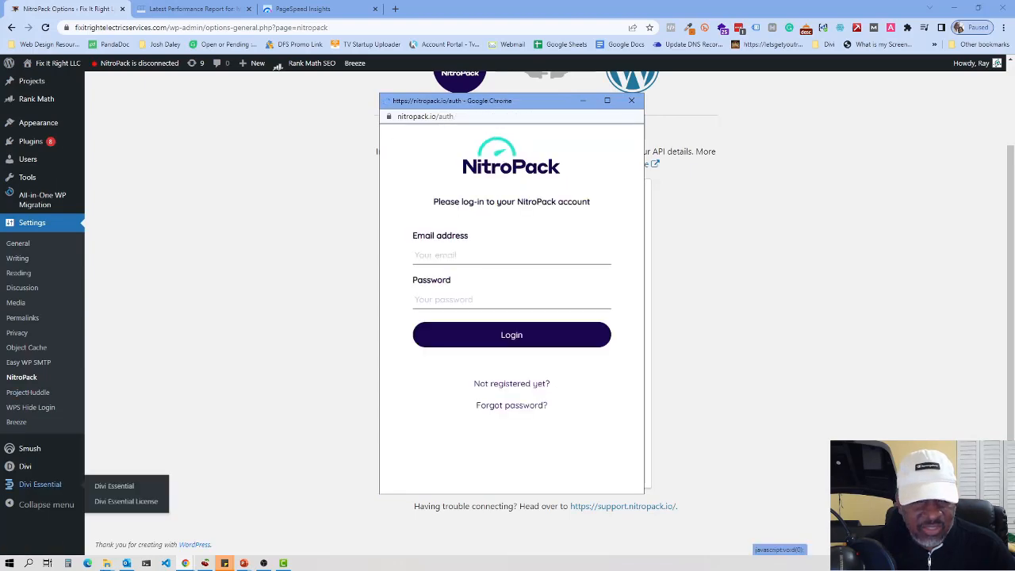
pyautogui.moveTo(108, 564)
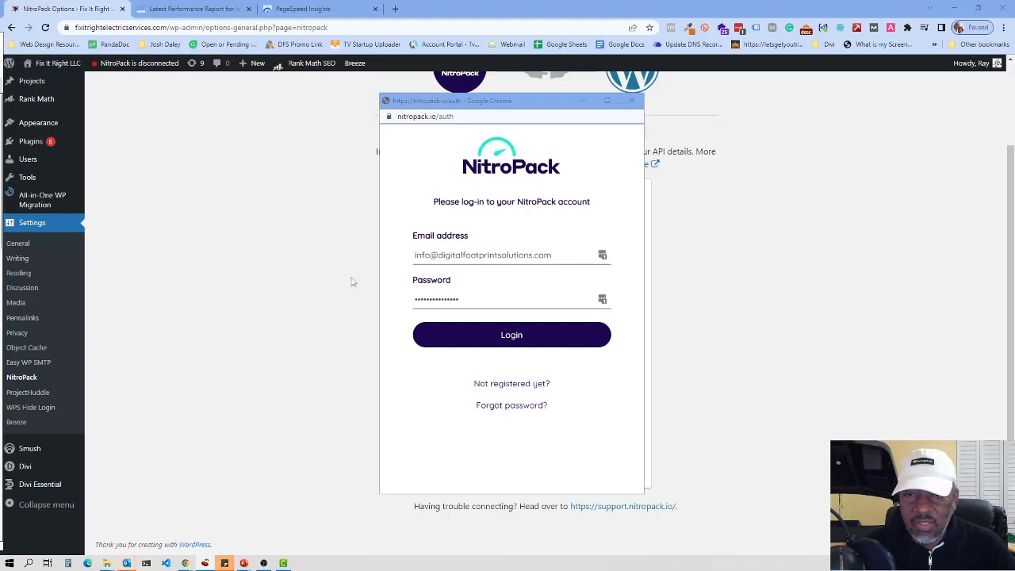
pyautogui.click(513, 383)
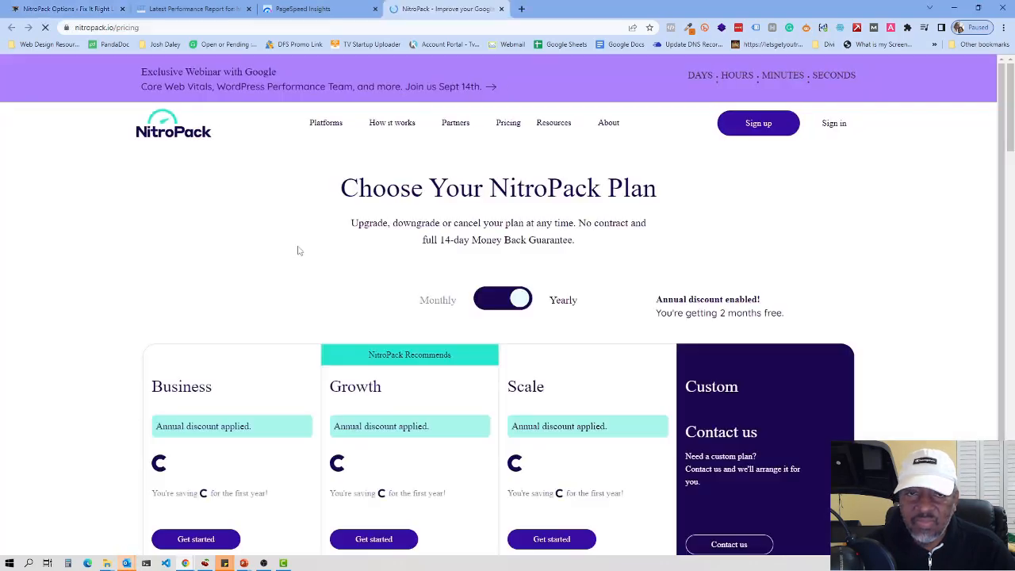
# Step: Select the Free NitroPack plan on the pricing page
pyautogui.scroll(-3, 338, 294)
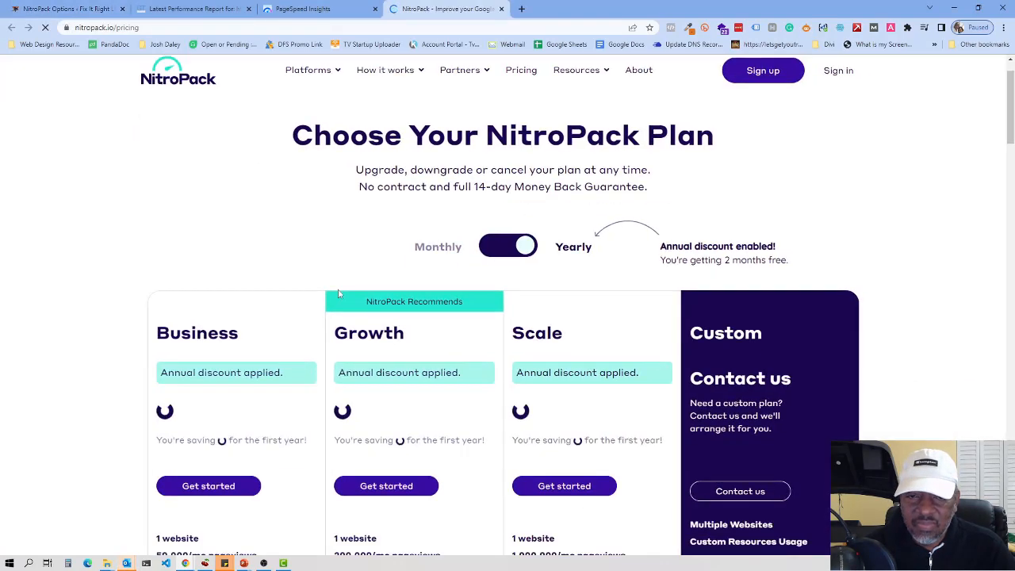
pyautogui.scroll(2, 320, 248)
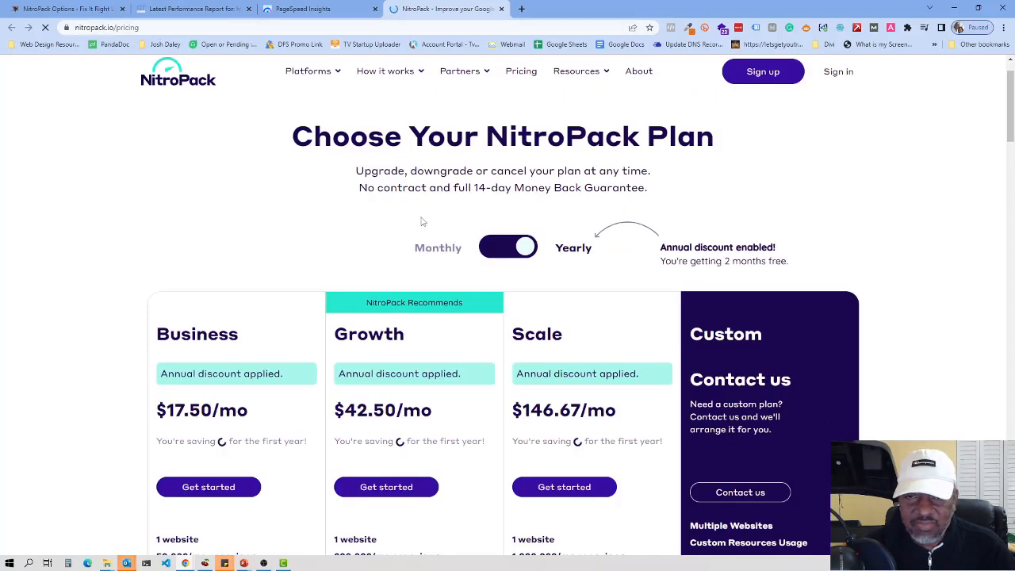
pyautogui.scroll(-4, 421, 217)
pyautogui.scroll(-1, 696, 301)
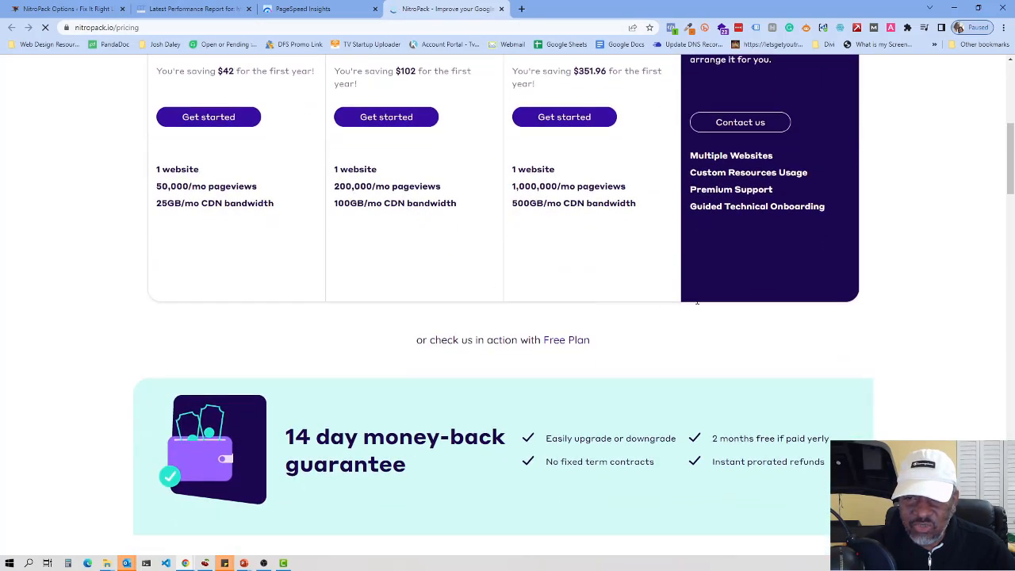
pyautogui.click(578, 343)
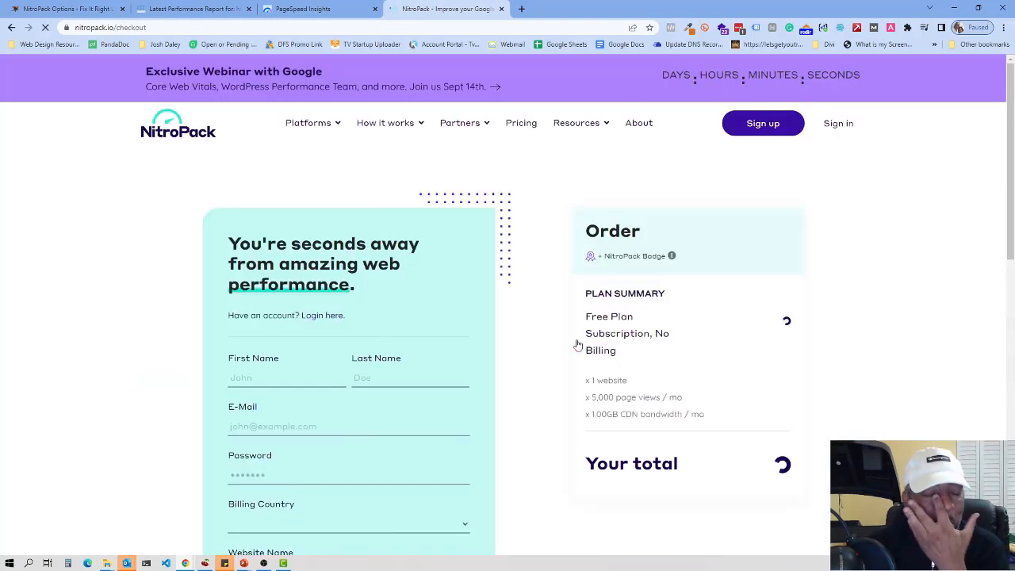
# Step: Fill in the account holder's first name, the account password and company 'Fix It Right Electric'
pyautogui.click(258, 379)
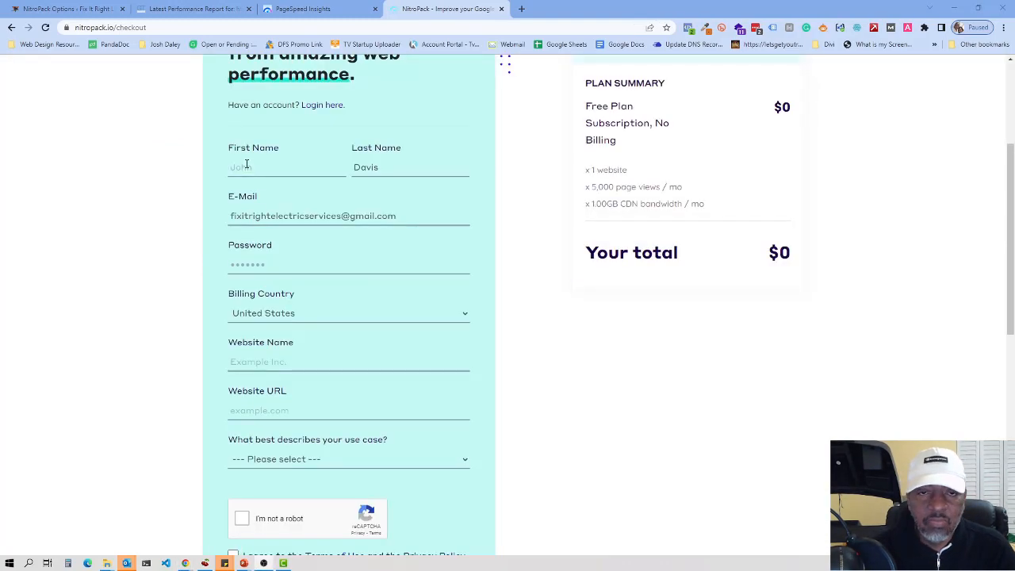
pyautogui.click(246, 164)
pyautogui.write('Dekroy')
pyautogui.press('Tab')
pyautogui.press('Tab')
pyautogui.press('Tab')
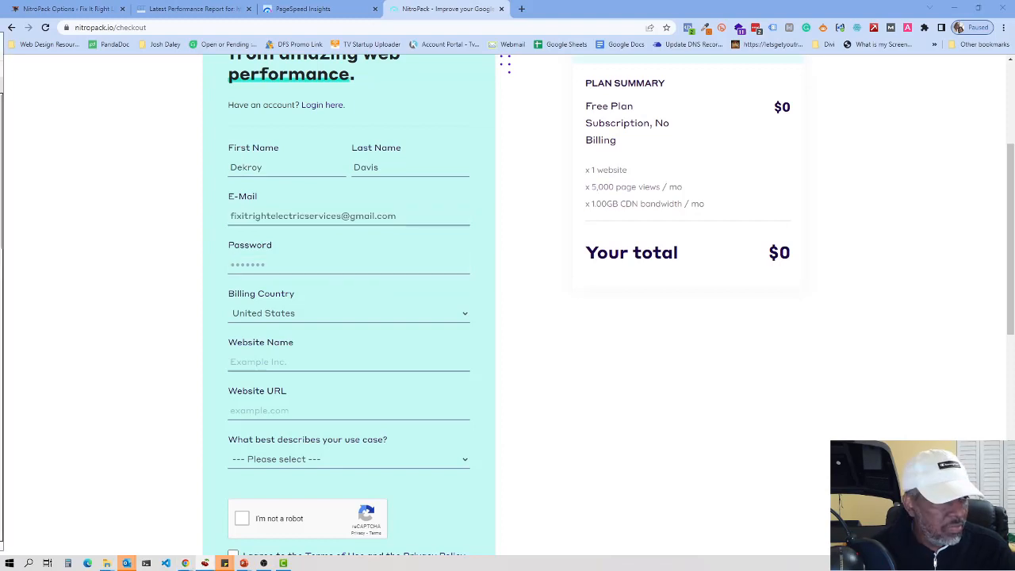
pyautogui.click(258, 264)
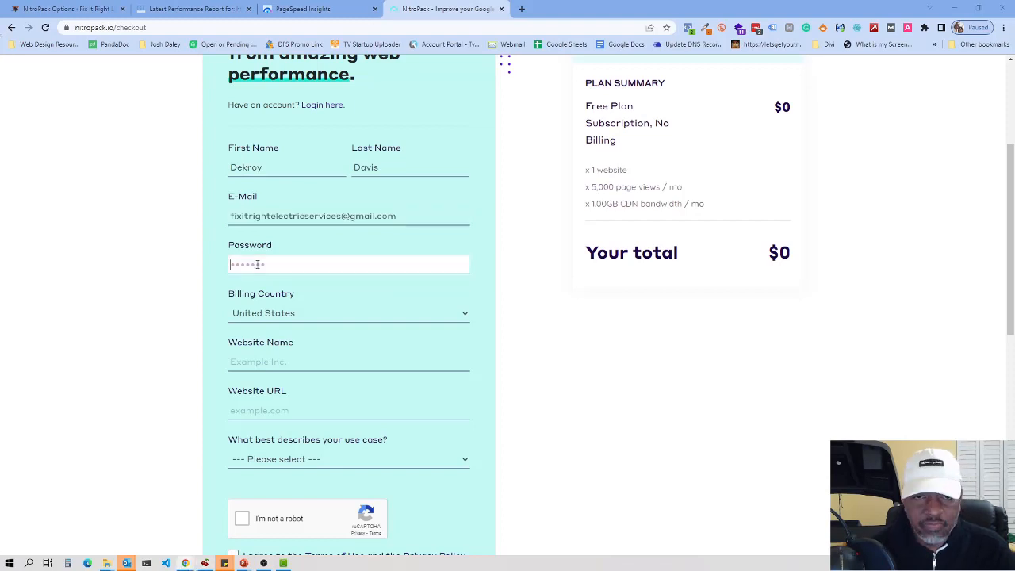
pyautogui.rightClick(258, 265)
pyautogui.click(276, 341)
pyautogui.click(265, 363)
pyautogui.write('Fix It Right Electric')
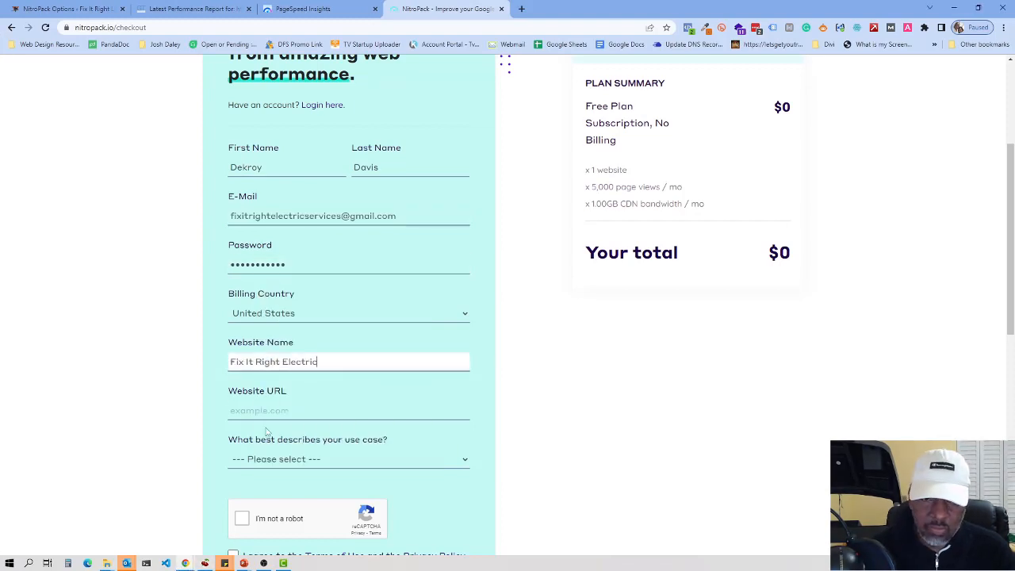
pyautogui.click(267, 411)
# Step: Copy the site address from the WordPress tab and paste it as the website URL
pyautogui.click(69, 9)
pyautogui.click(176, 27)
pyautogui.rightClick(176, 27)
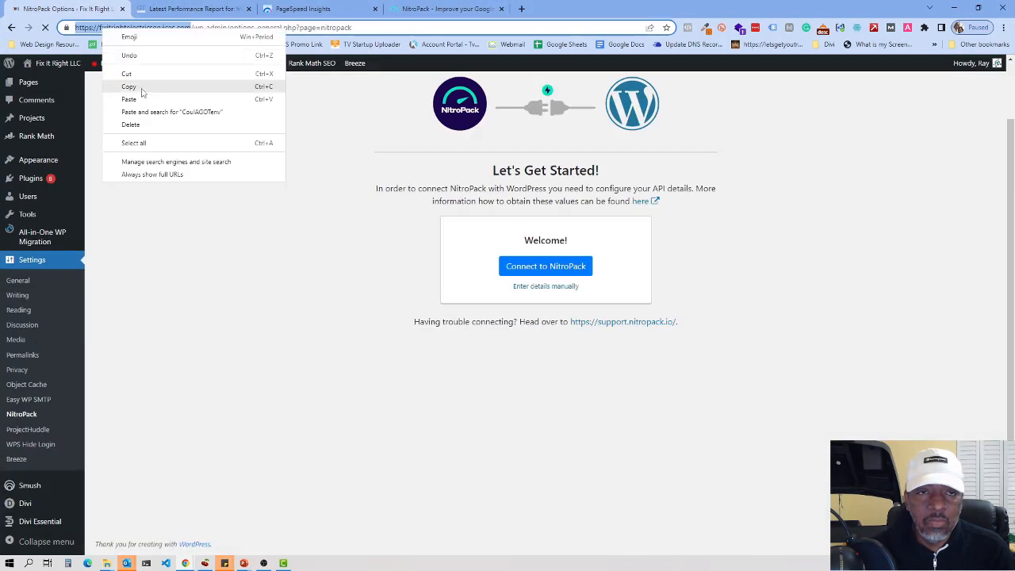
pyautogui.click(140, 84)
pyautogui.click(444, 8)
pyautogui.write('https://fixitrightelectricservices.com/')
# Step: Choose Small or Medium Business, tick reCAPTCHA, terms and notifications, and submit with Almost There
pyautogui.click(317, 459)
pyautogui.click(281, 521)
pyautogui.scroll(-1, 281, 476)
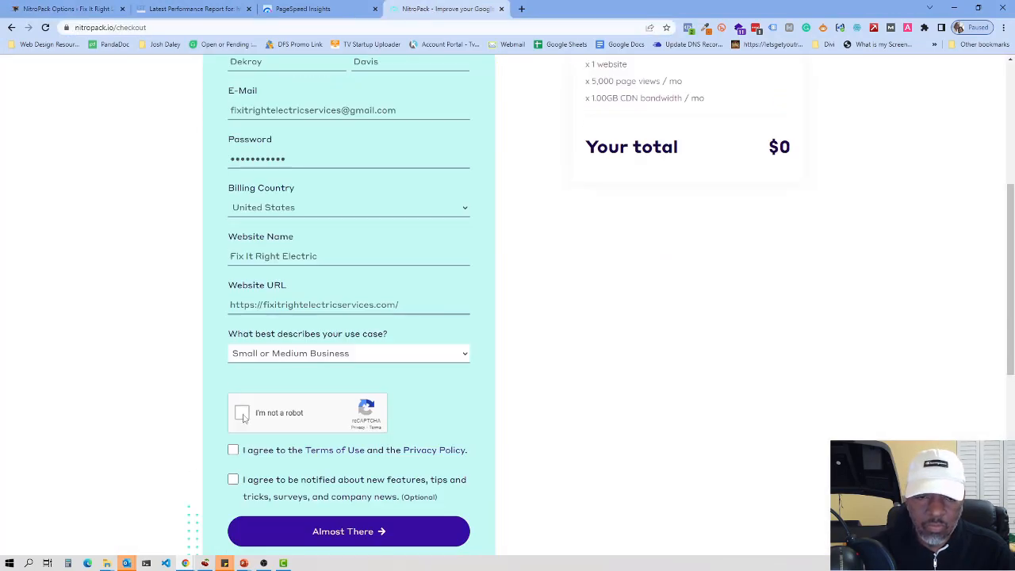
pyautogui.click(244, 412)
pyautogui.click(233, 450)
pyautogui.click(233, 479)
pyautogui.click(342, 531)
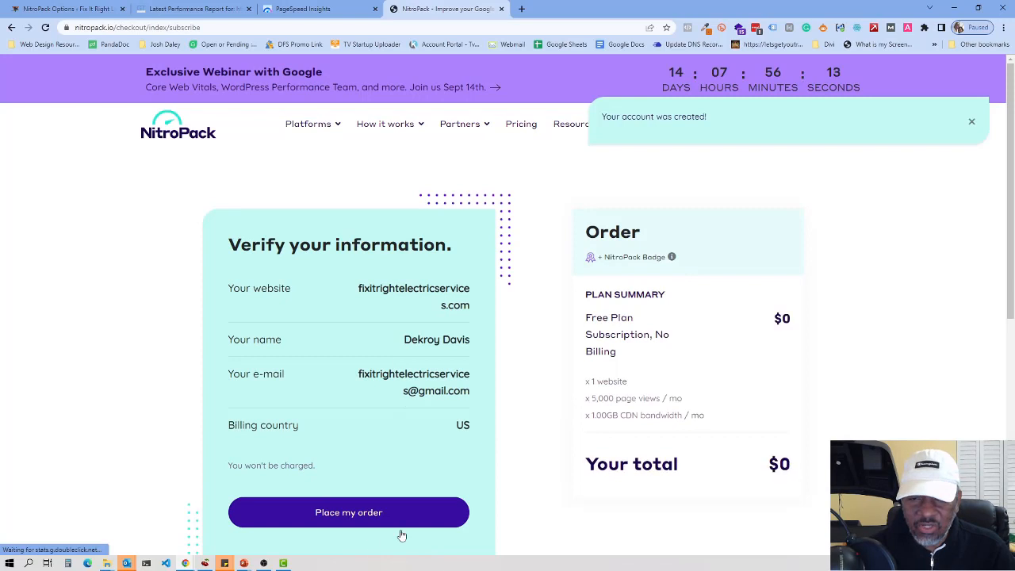
# Step: Place the $0 free-plan order and continue to the NitroPack dashboard
pyautogui.click(351, 515)
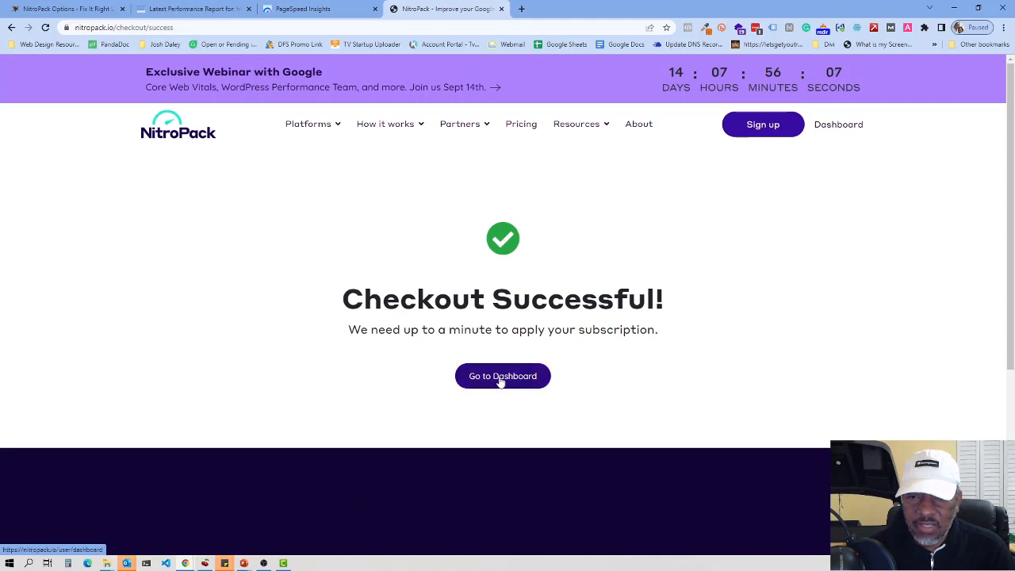
pyautogui.click(502, 381)
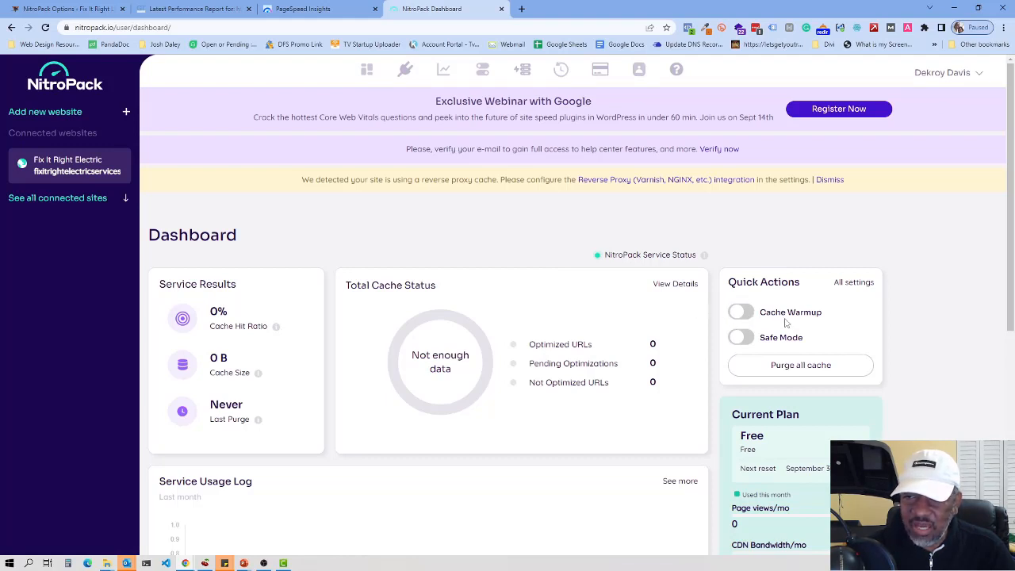
# Step: Enable Cache Warmup, check the Connect and Cache Status pages, then open Settings showing Ludicrous
pyautogui.click(738, 316)
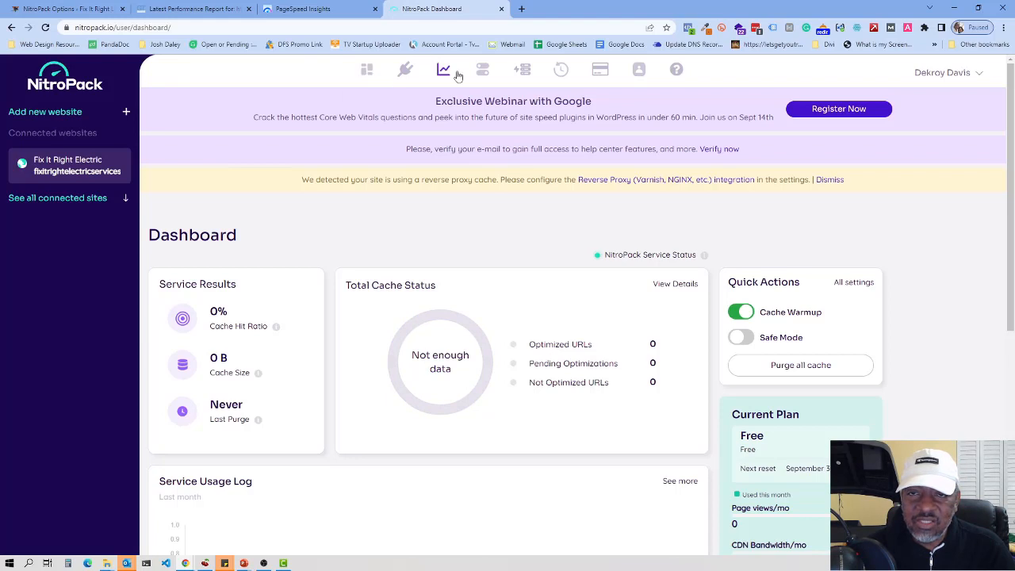
pyautogui.click(406, 73)
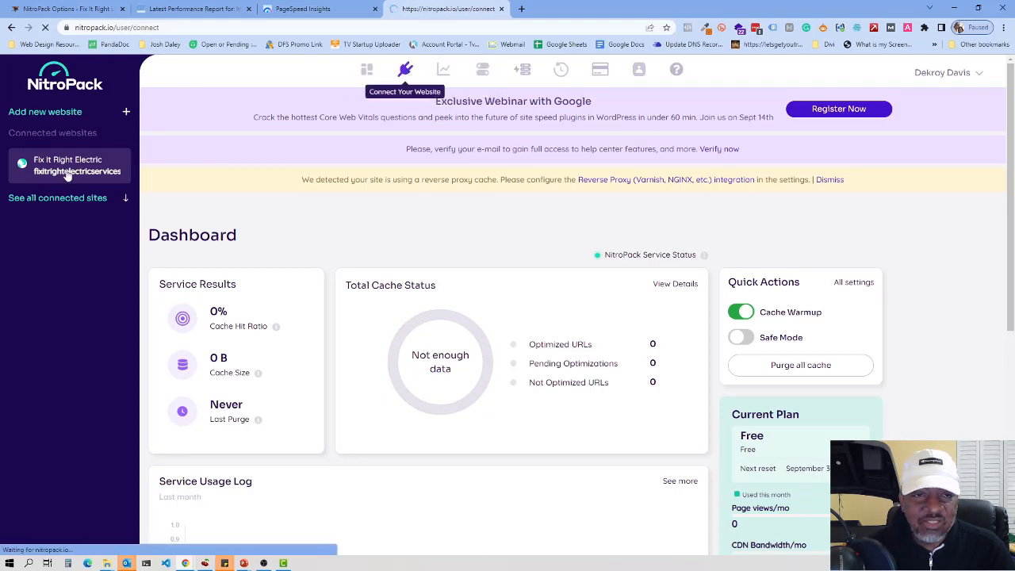
pyautogui.click(443, 73)
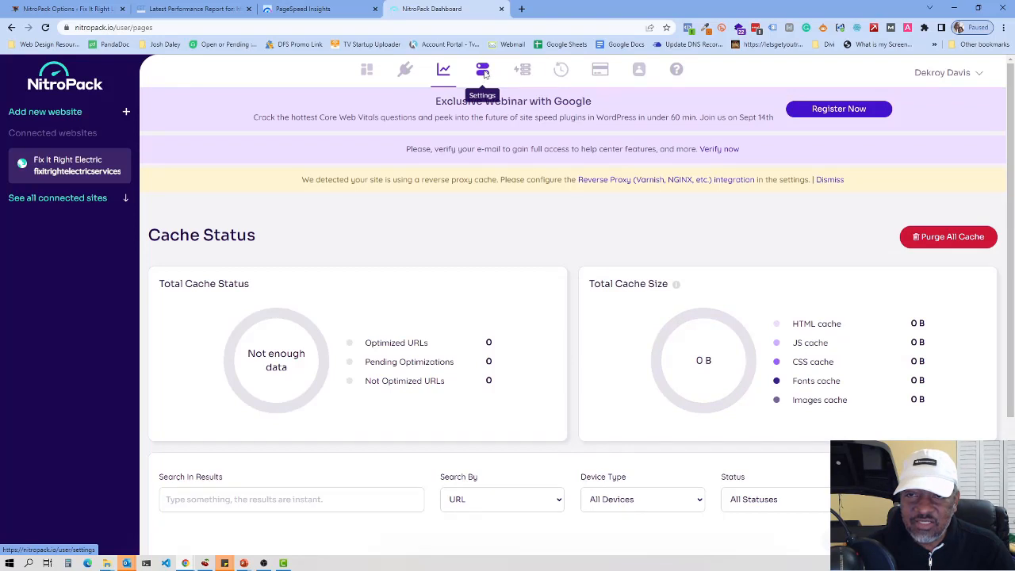
pyautogui.click(483, 71)
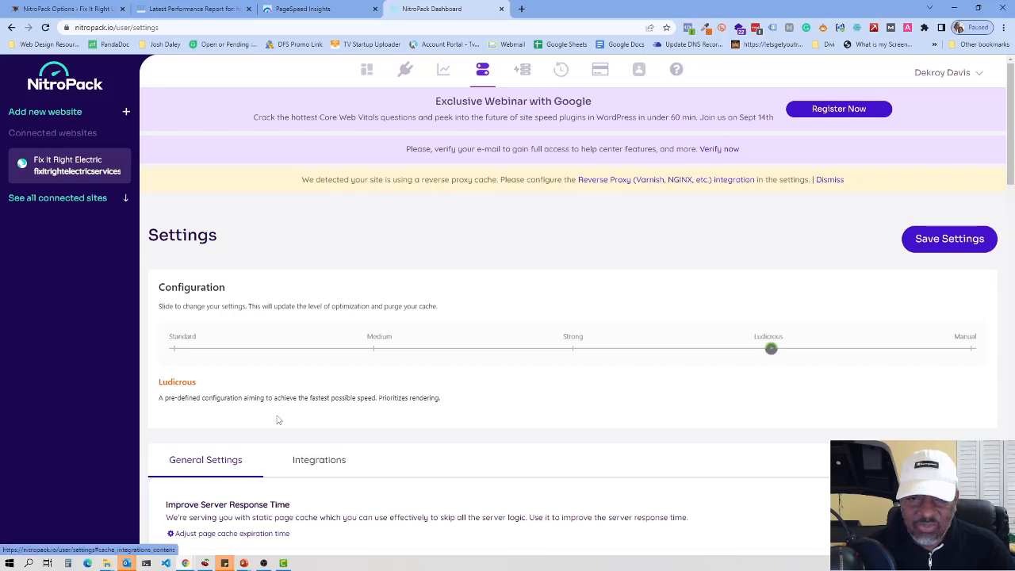
# Step: Open the Integrations tab, review the reverse proxy notice, and scroll to the Reverse Proxy, Cloudflare and Sucuri toggles
pyautogui.click(317, 466)
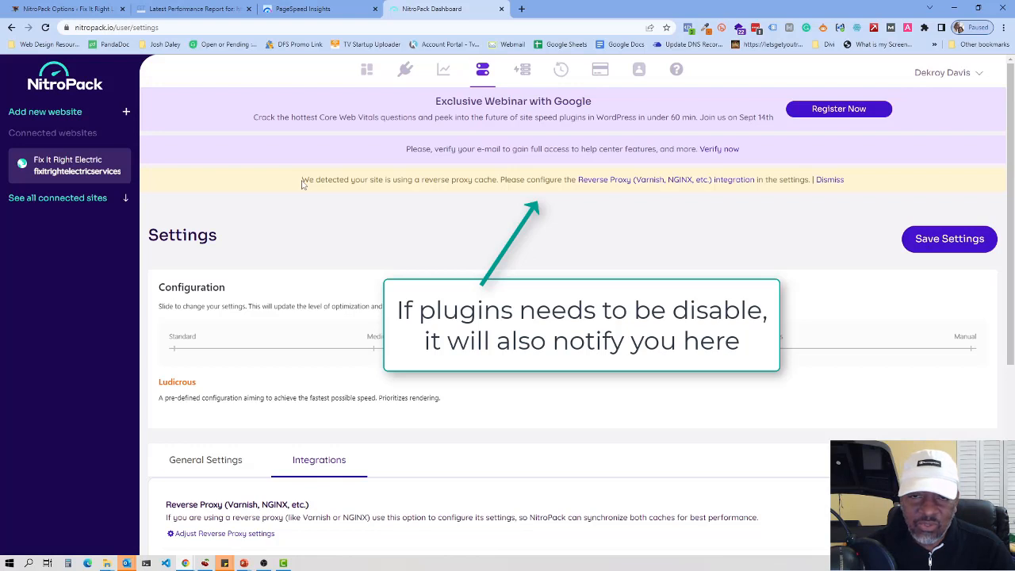
pyautogui.moveTo(302, 183); pyautogui.dragTo(839, 180)
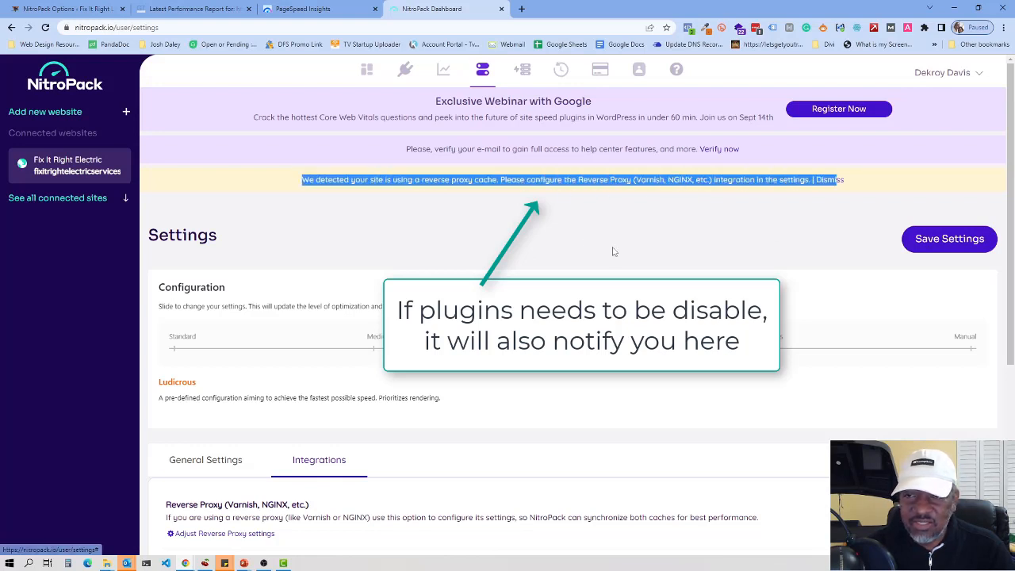
pyautogui.click(547, 237)
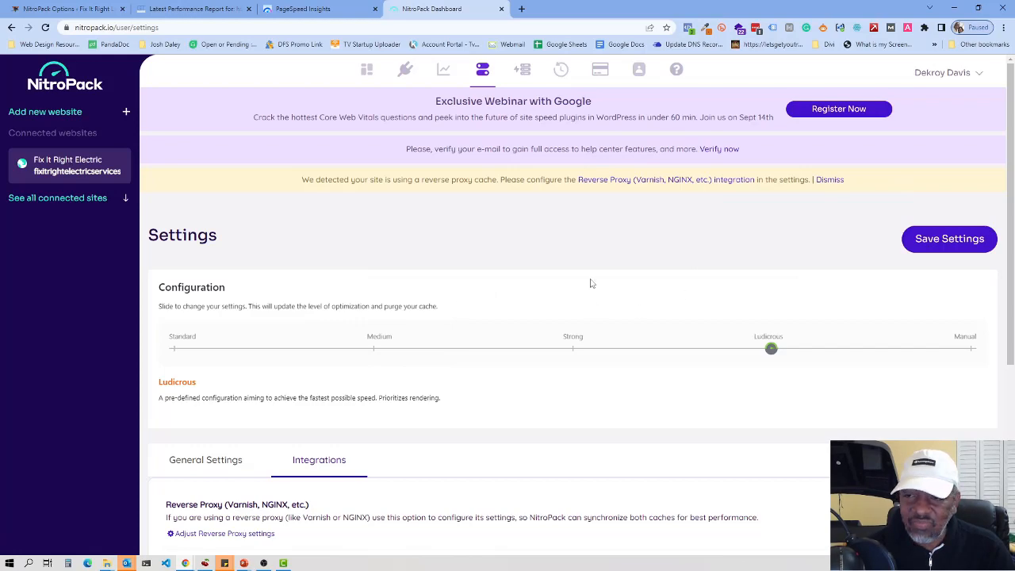
pyautogui.scroll(-3, 545, 329)
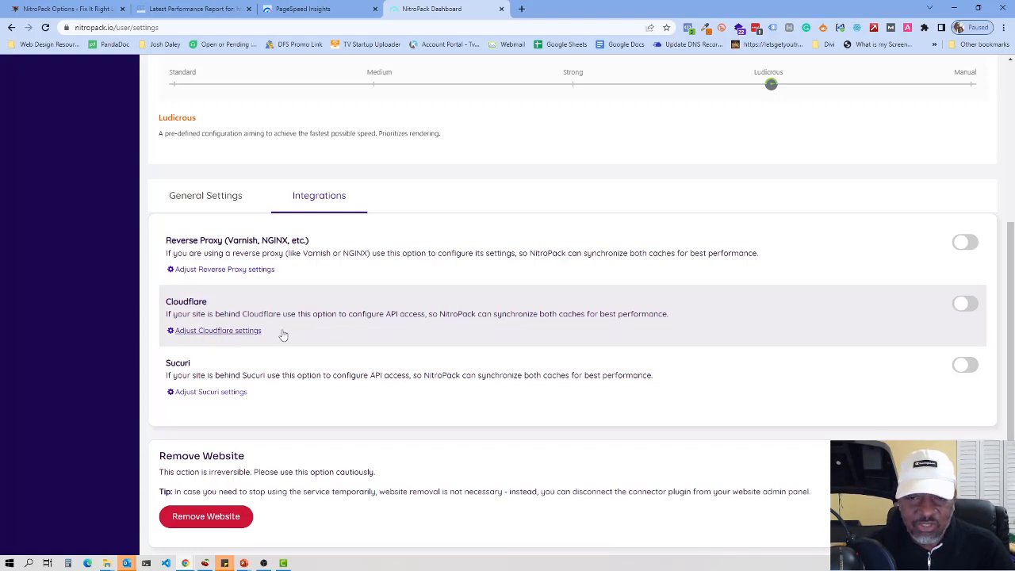
# Step: Turn on the Cloudflare integration, open the Creating API tokens guide, and follow its Cloudflare dashboard link
pyautogui.click(963, 307)
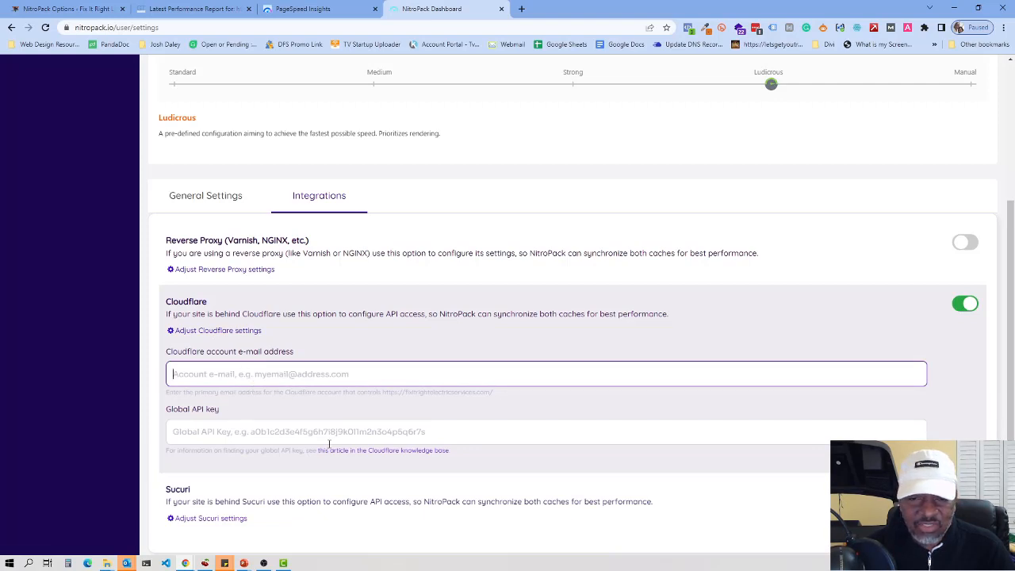
pyautogui.rightClick(370, 453)
pyautogui.click(405, 321)
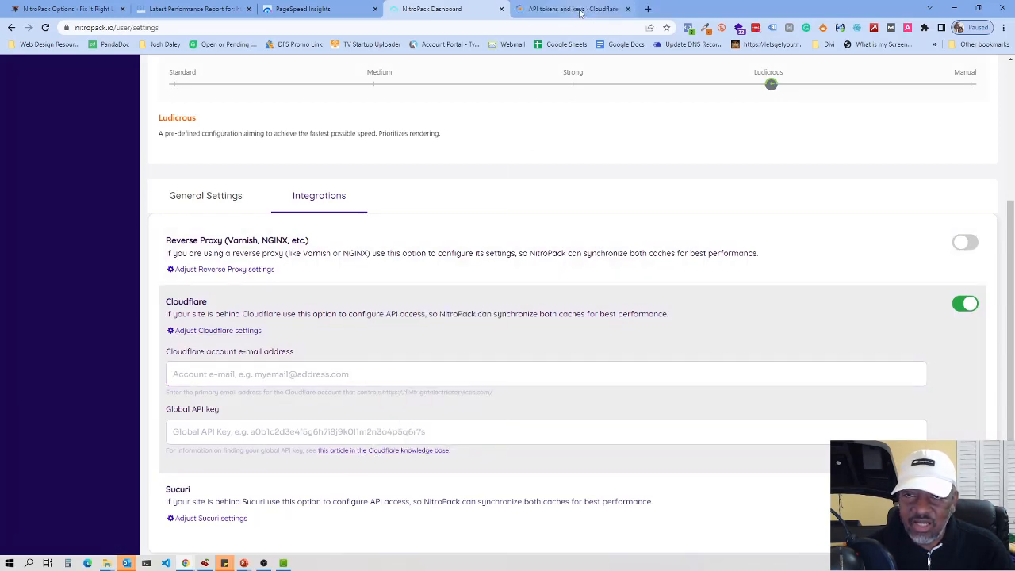
pyautogui.click(580, 12)
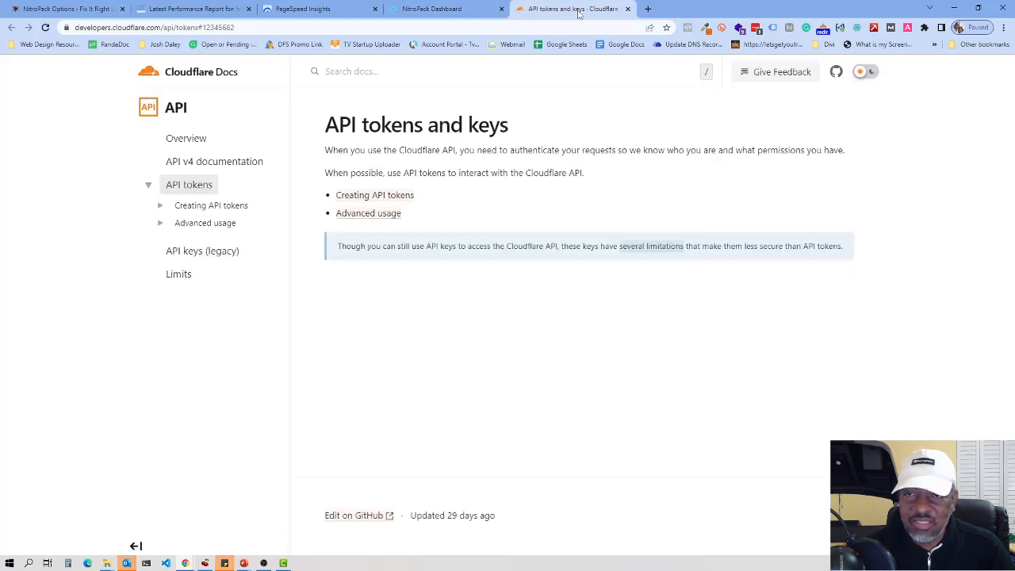
pyautogui.click(377, 200)
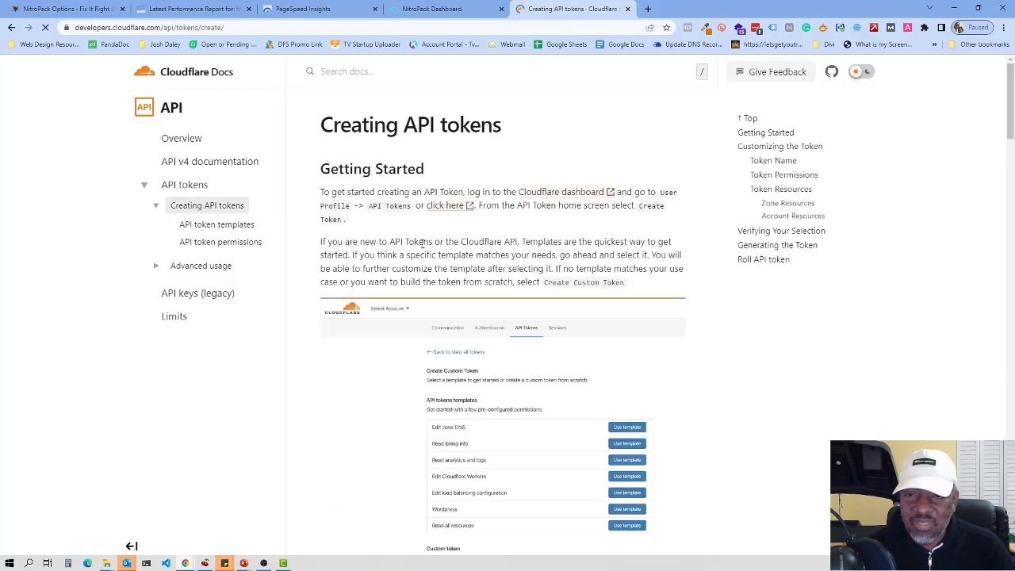
pyautogui.click(560, 192)
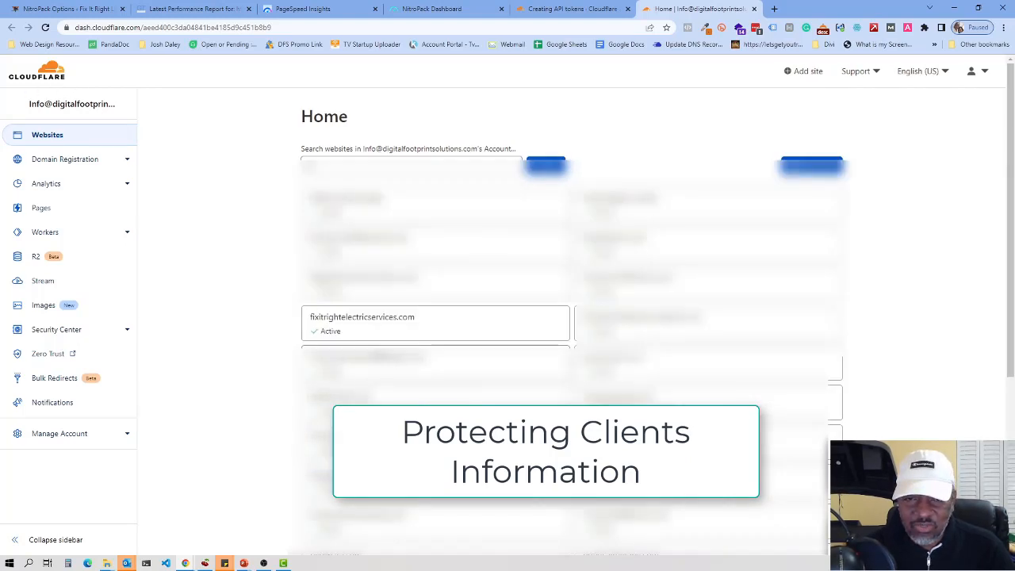
# Step: From the fixitrightelectricservices.com overview, go to API tokens and reveal the Global API Key with the saved password
pyautogui.click(372, 328)
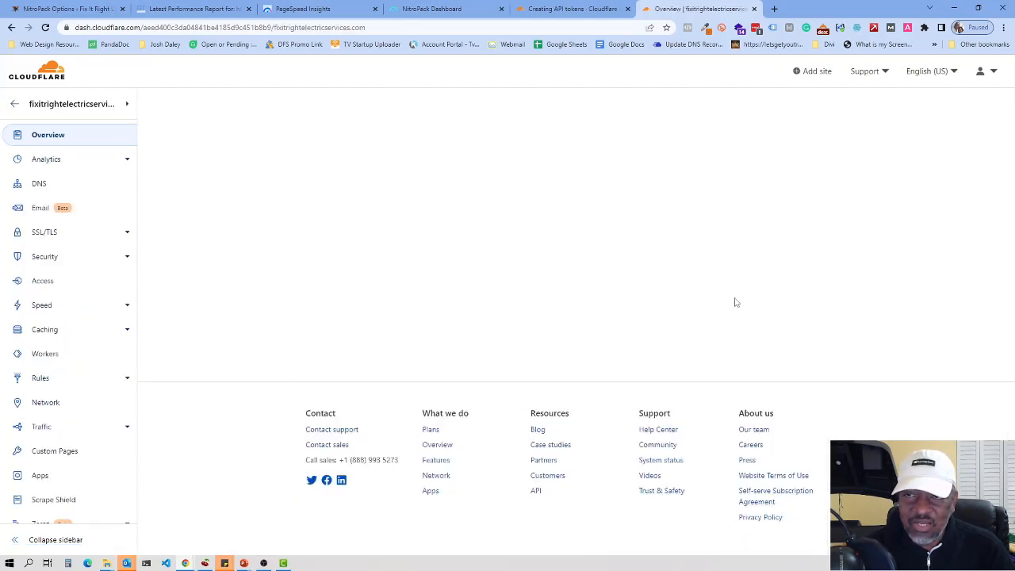
pyautogui.scroll(-3, 745, 376)
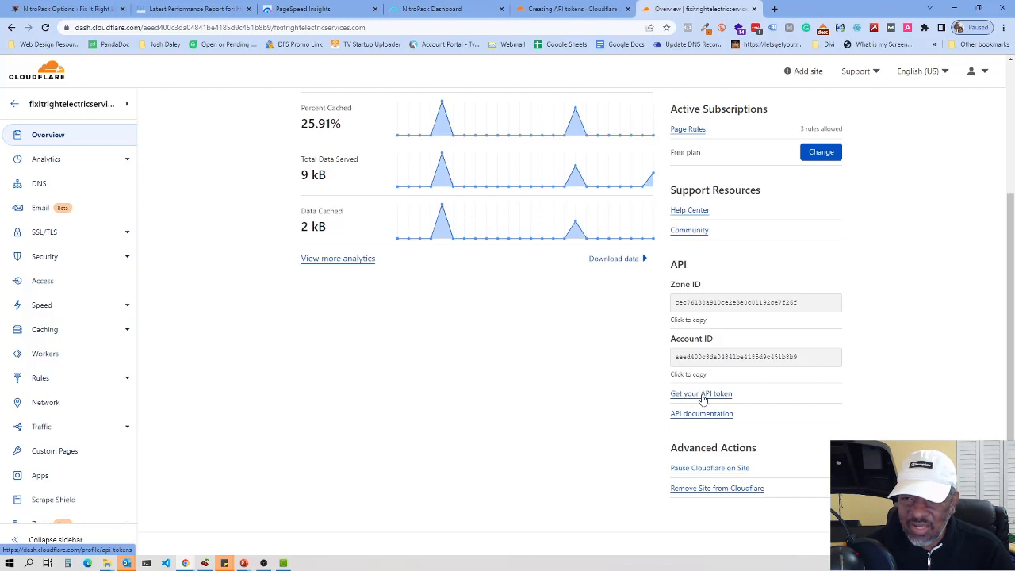
pyautogui.click(701, 396)
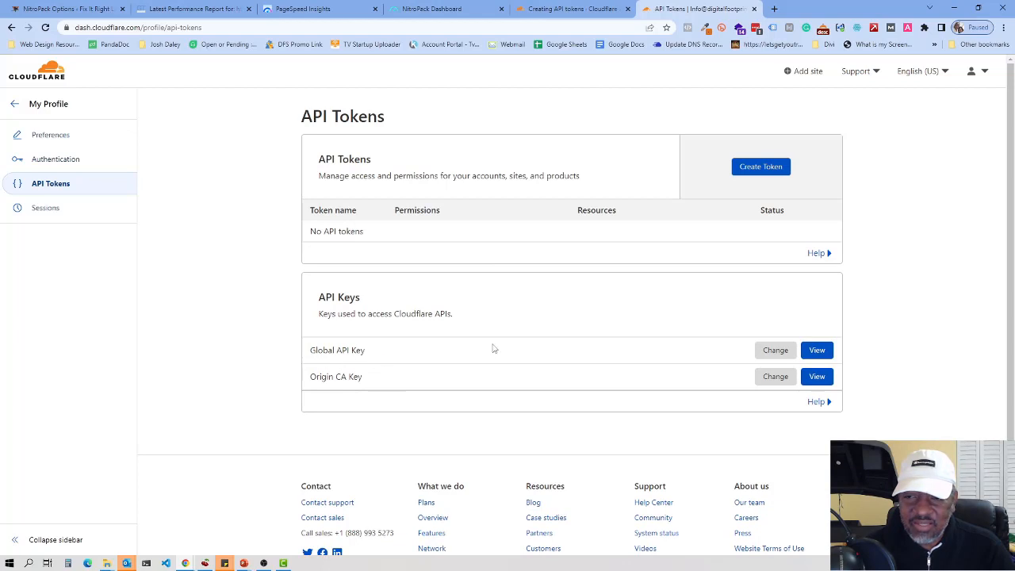
pyautogui.click(818, 351)
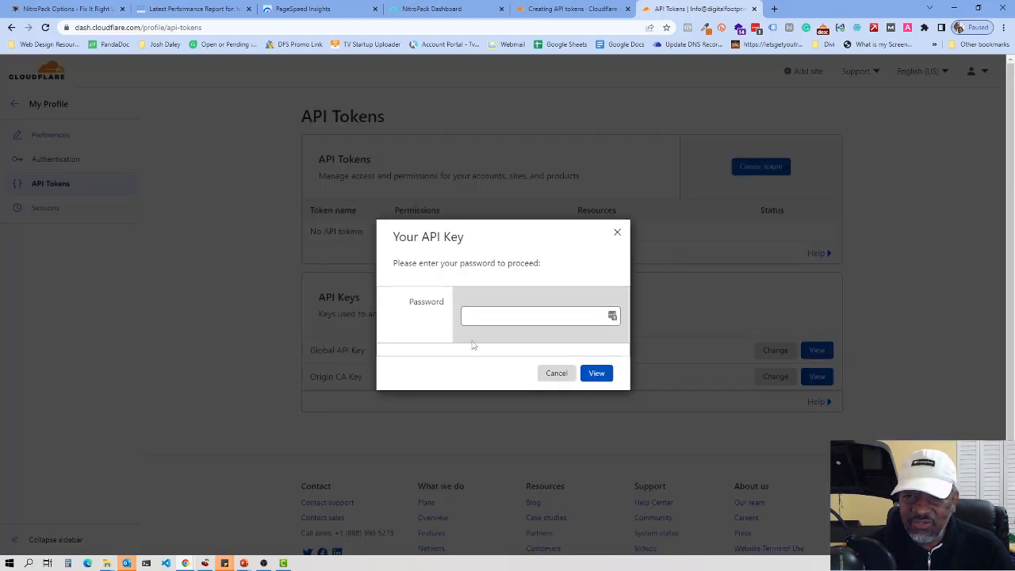
pyautogui.click(612, 298)
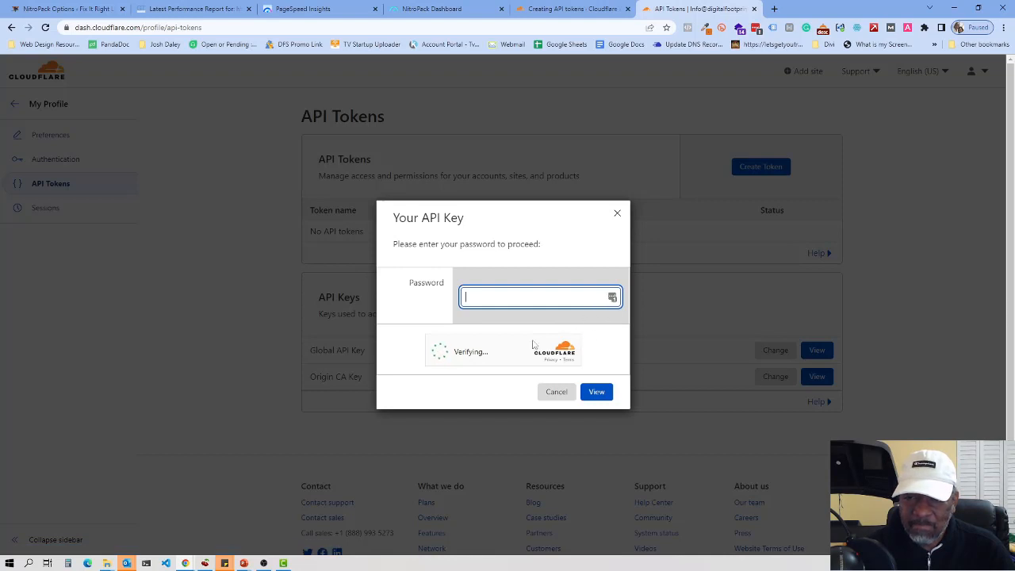
pyautogui.click(559, 301)
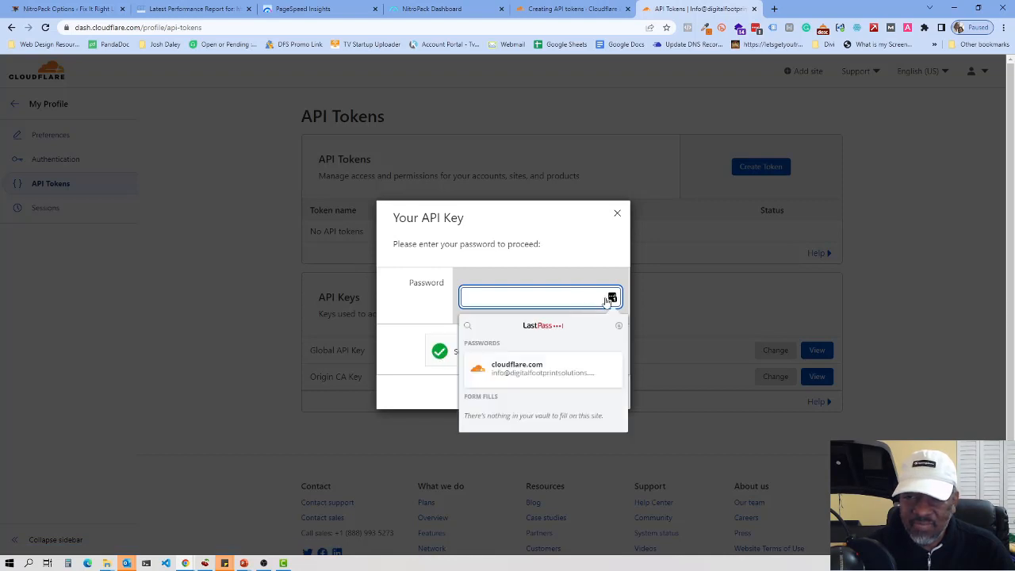
pyautogui.click(531, 371)
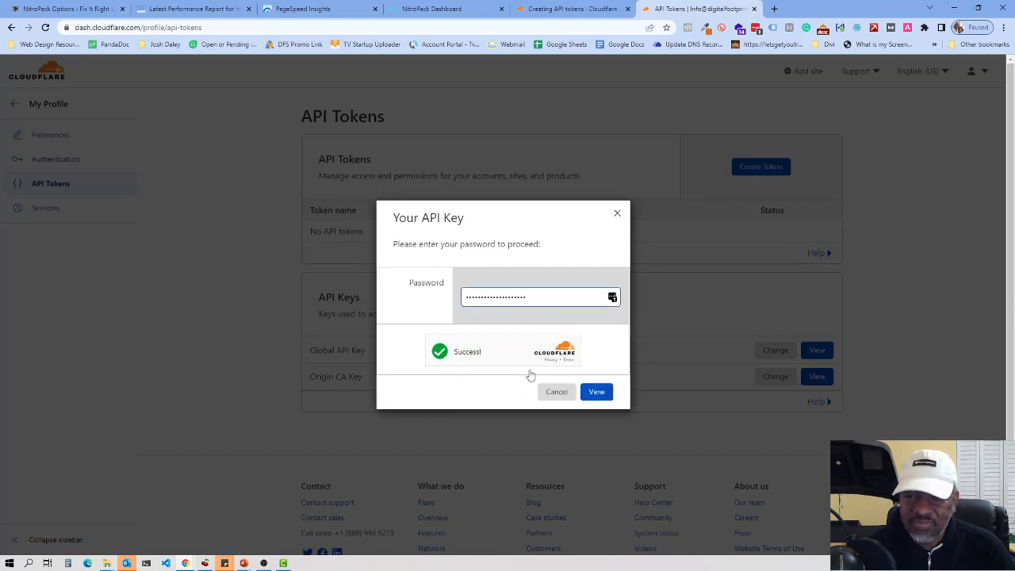
pyautogui.click(597, 392)
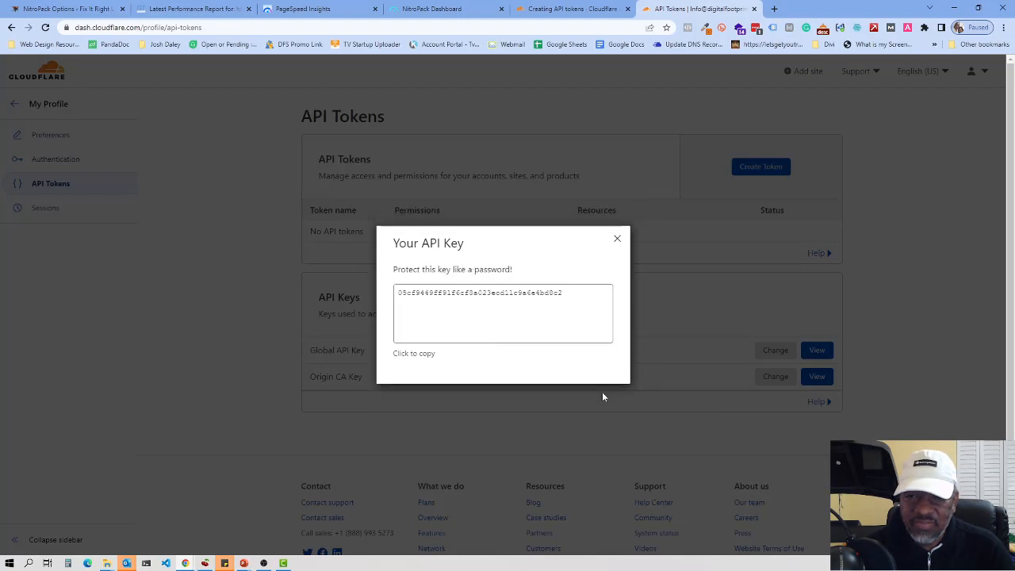
# Step: Copy the revealed Global API Key and return to the NitroPack integration settings
pyautogui.click(476, 292)
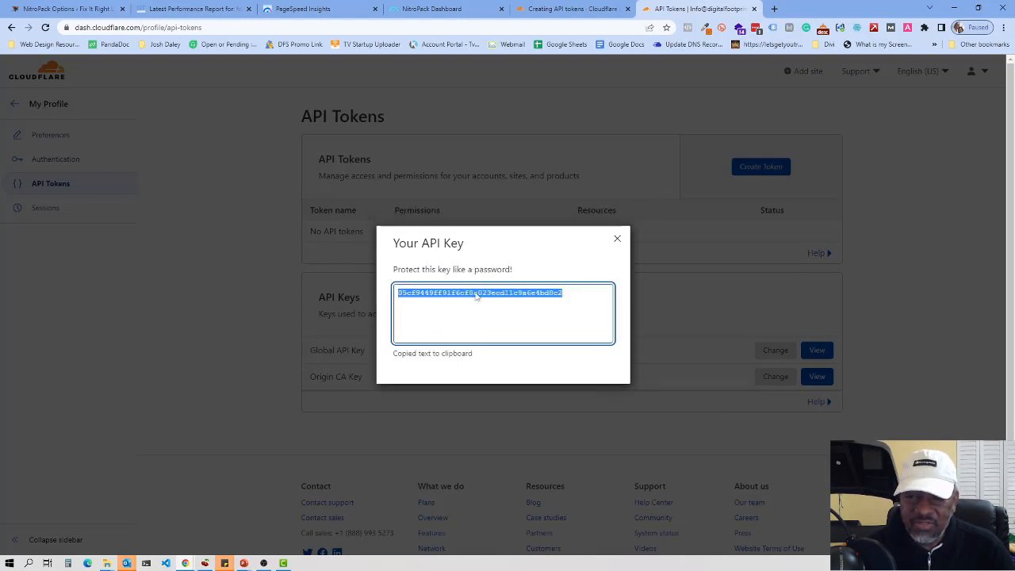
pyautogui.rightClick(476, 293)
pyautogui.click(502, 299)
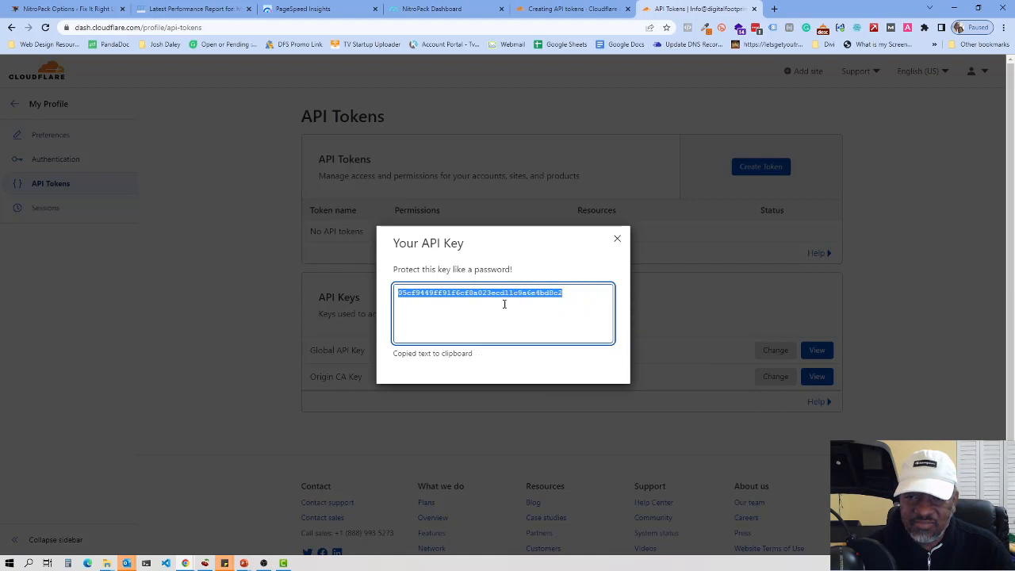
pyautogui.click(451, 9)
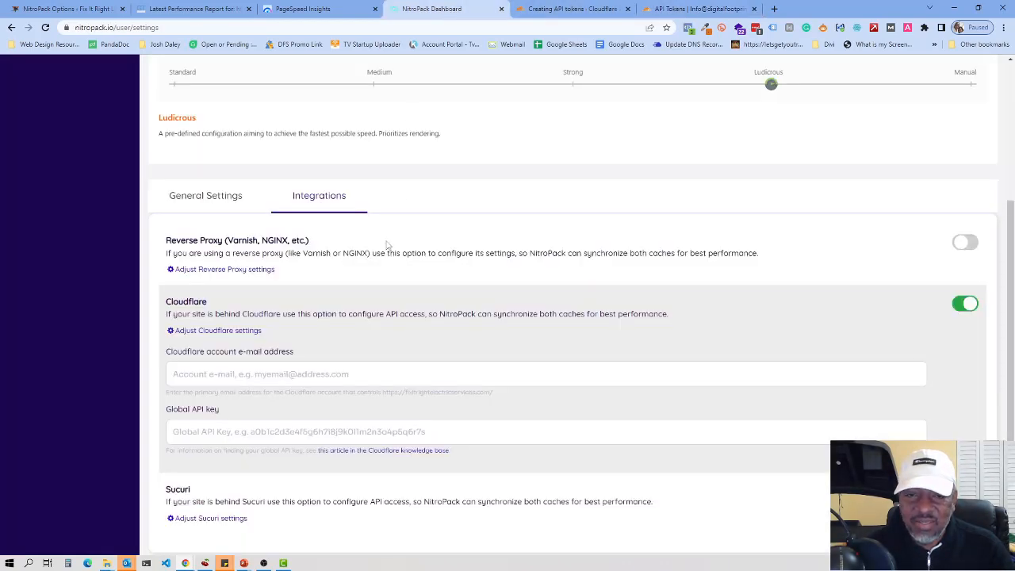
# Step: Paste the Global API key, enter the Cloudflare account e-mail, and save the settings
pyautogui.click(245, 431)
pyautogui.rightClick(244, 430)
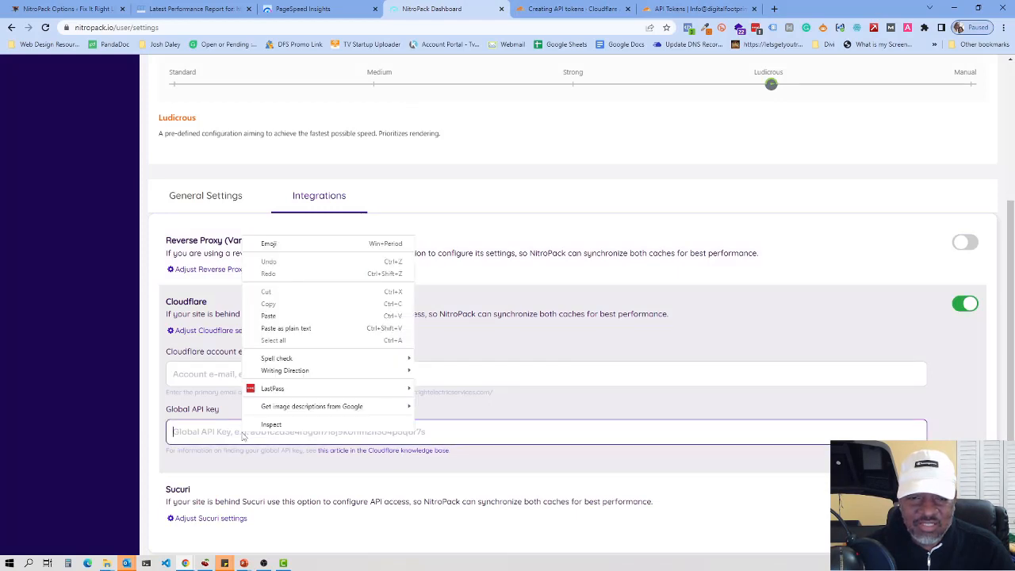
pyautogui.click(269, 315)
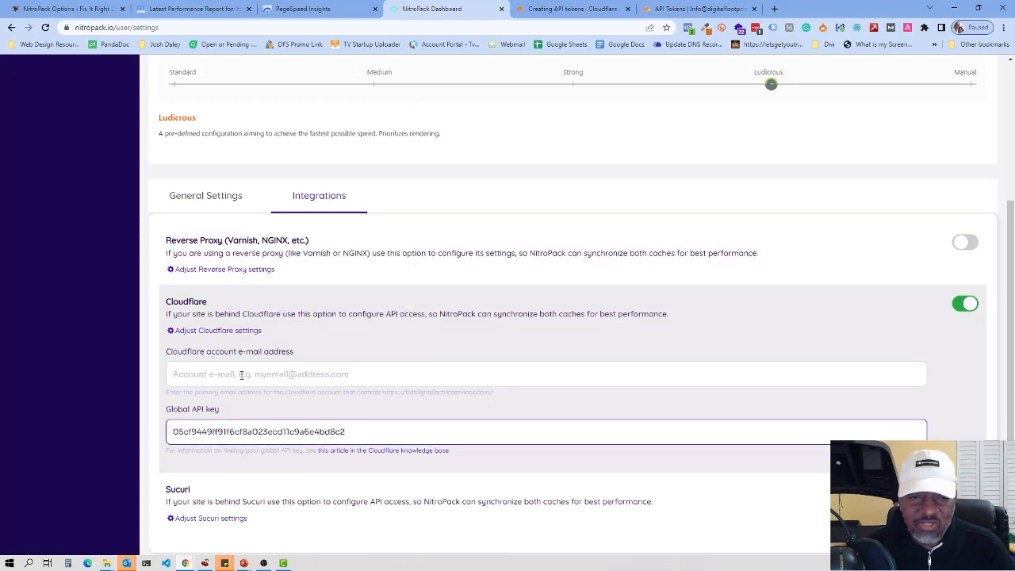
pyautogui.click(241, 374)
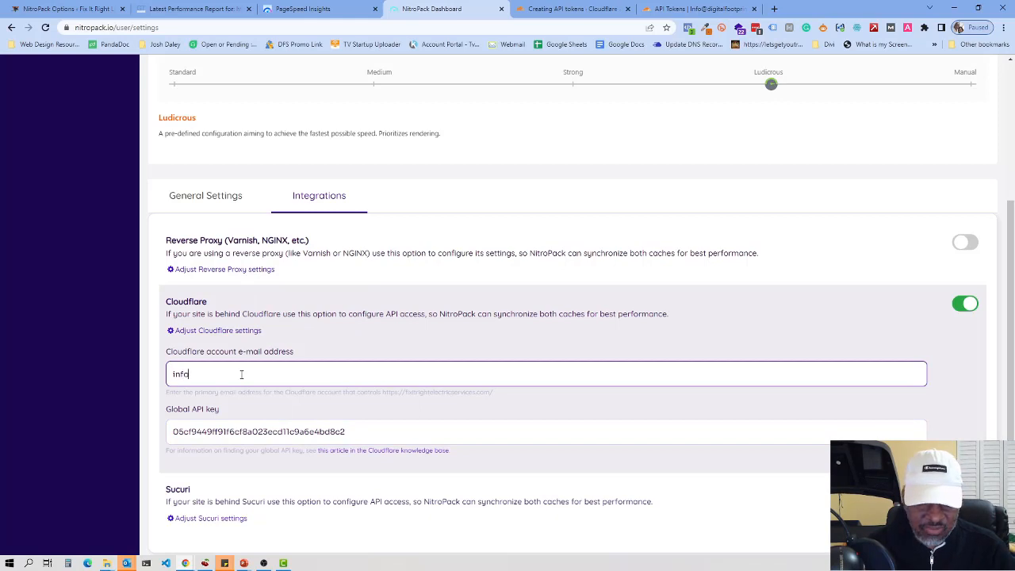
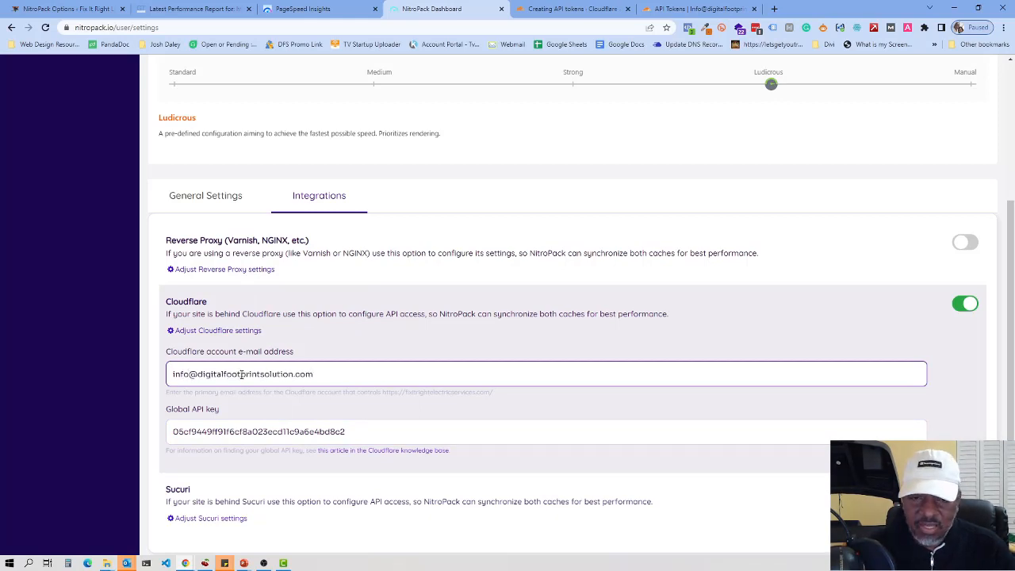
pyautogui.scroll(3, 897, 284)
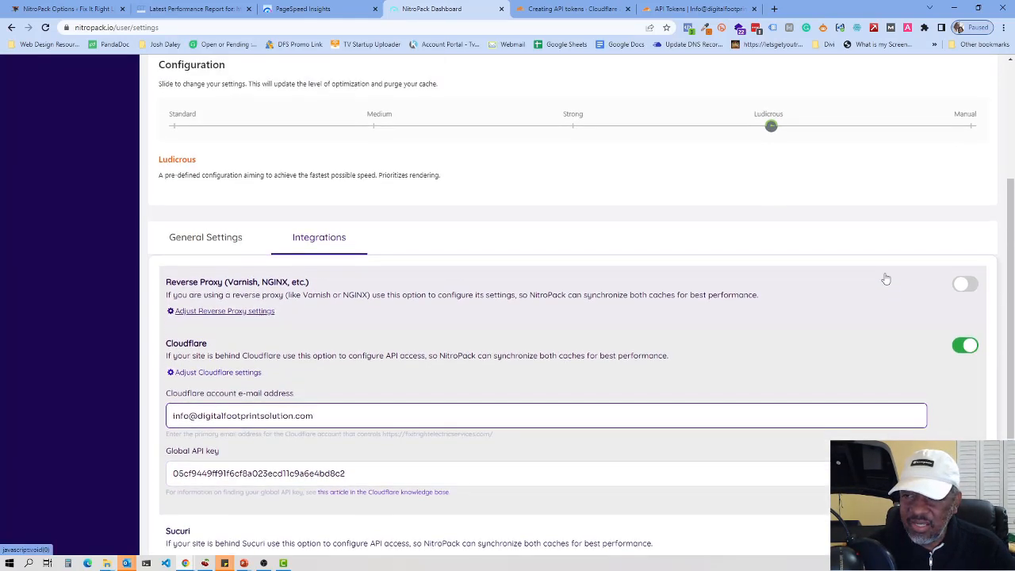
pyautogui.click(951, 136)
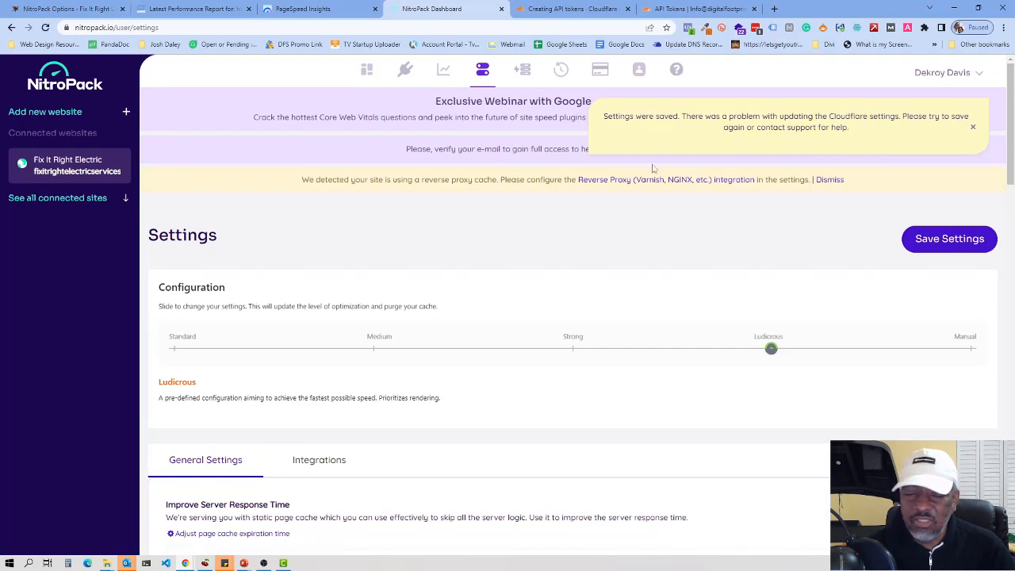
# Step: Add the missing 's' to the Cloudflare e-mail in Integrations, save again, and dismiss the settings-updated notice
pyautogui.scroll(-4, 465, 271)
pyautogui.scroll(-2, 464, 271)
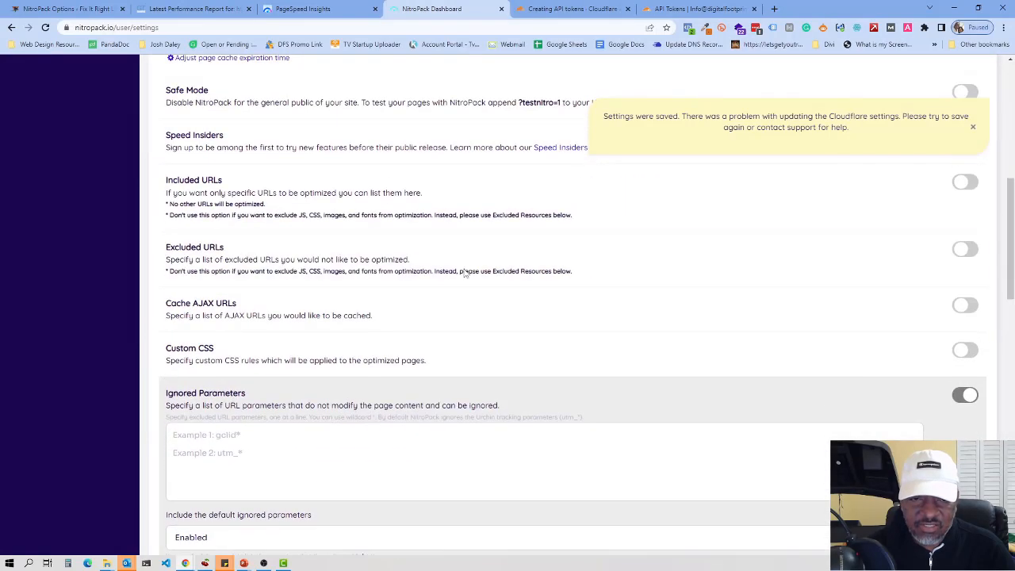
pyautogui.scroll(5, 461, 270)
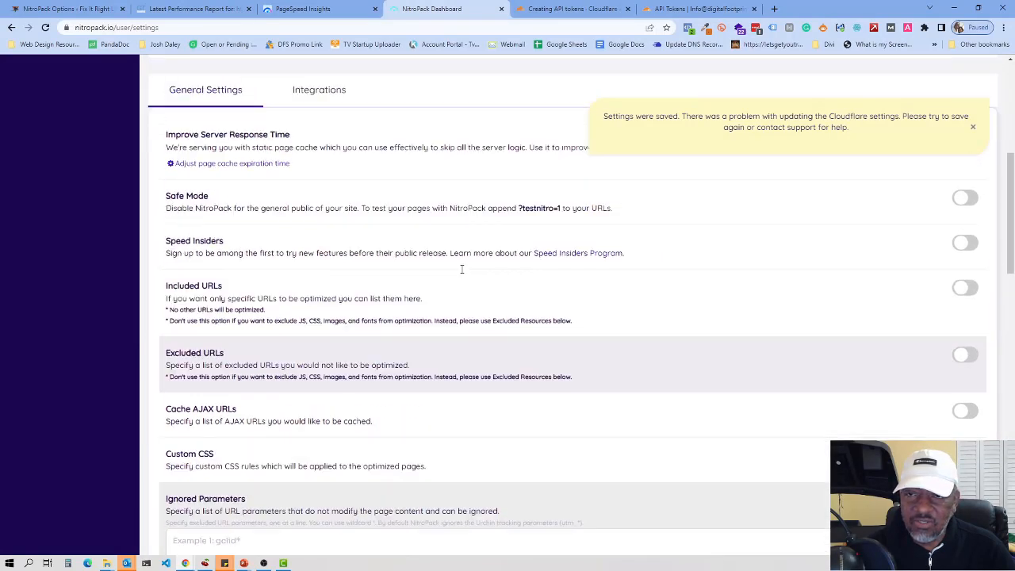
pyautogui.scroll(2, 462, 272)
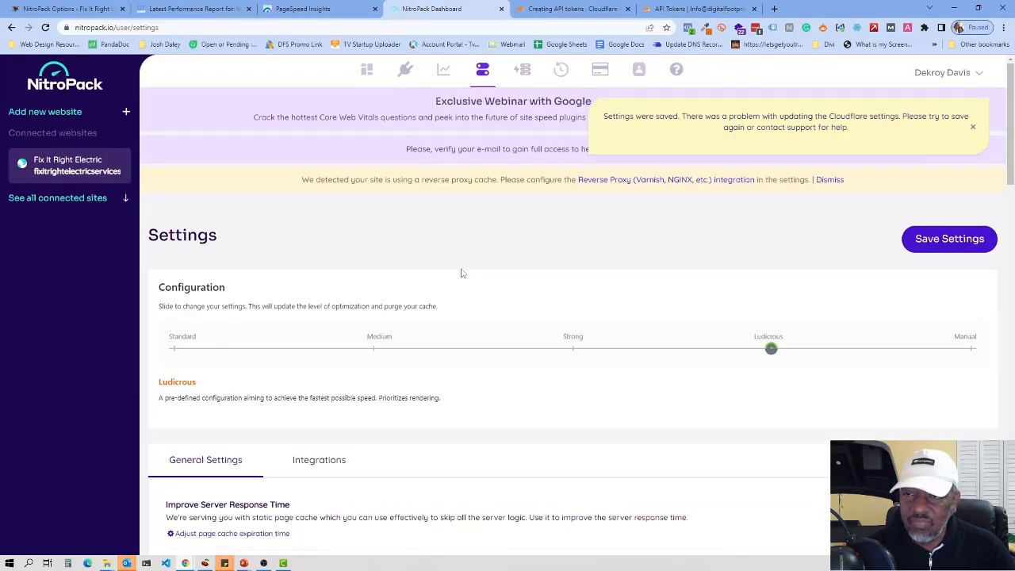
pyautogui.scroll(-3, 756, 297)
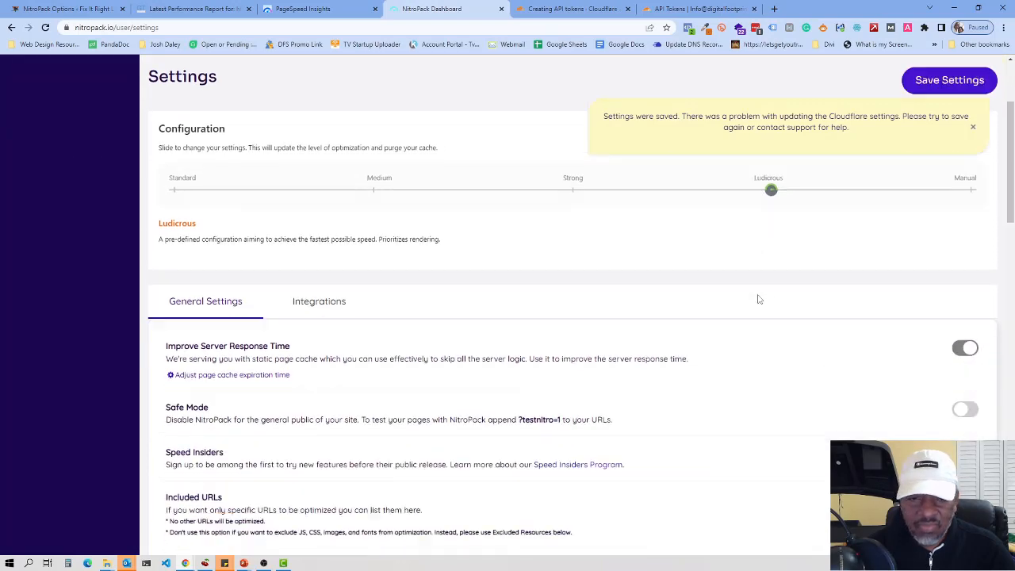
pyautogui.click(321, 251)
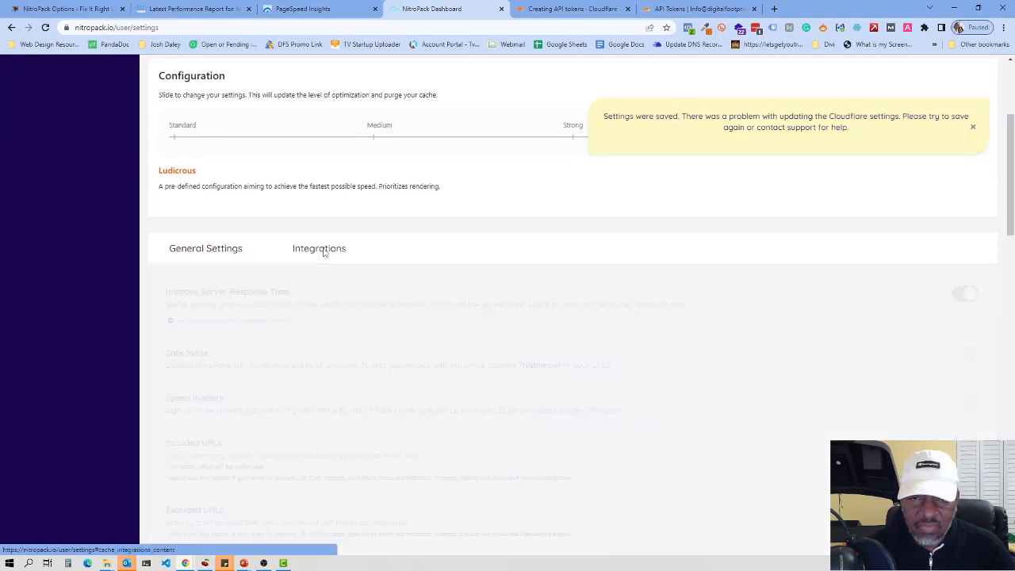
pyautogui.scroll(-1, 396, 325)
pyautogui.scroll(-2, 396, 325)
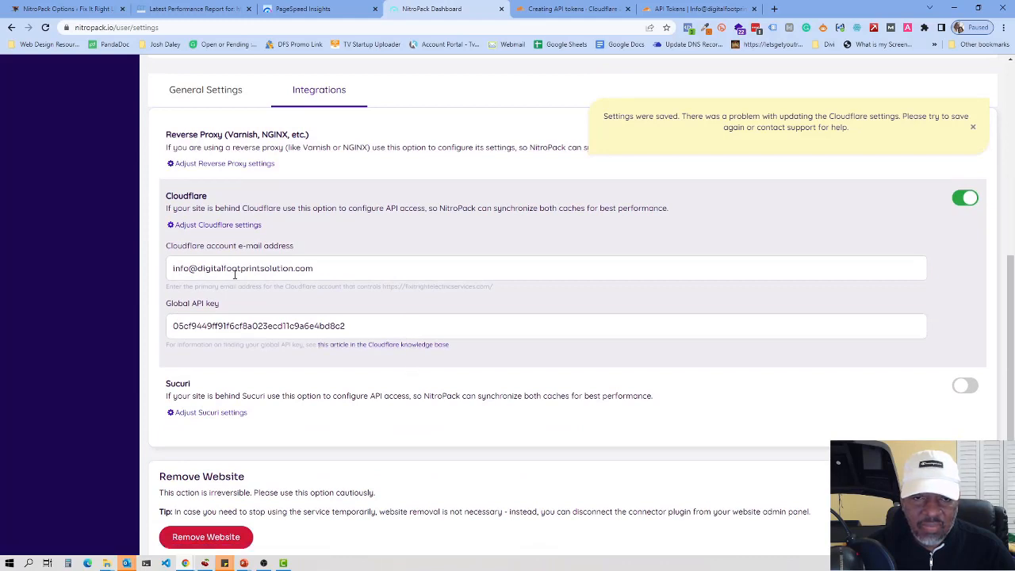
pyautogui.click(294, 268)
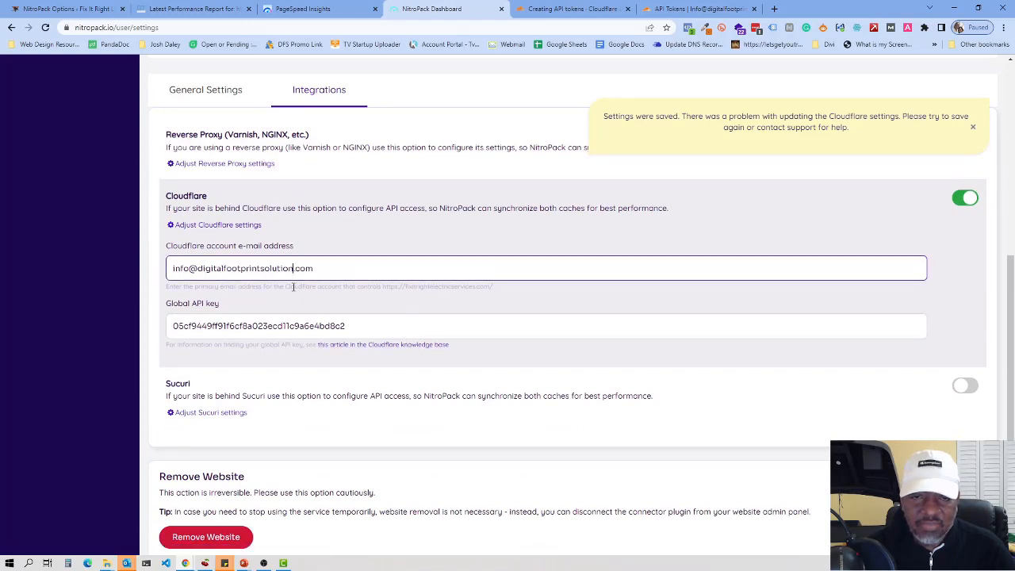
pyautogui.write('s')
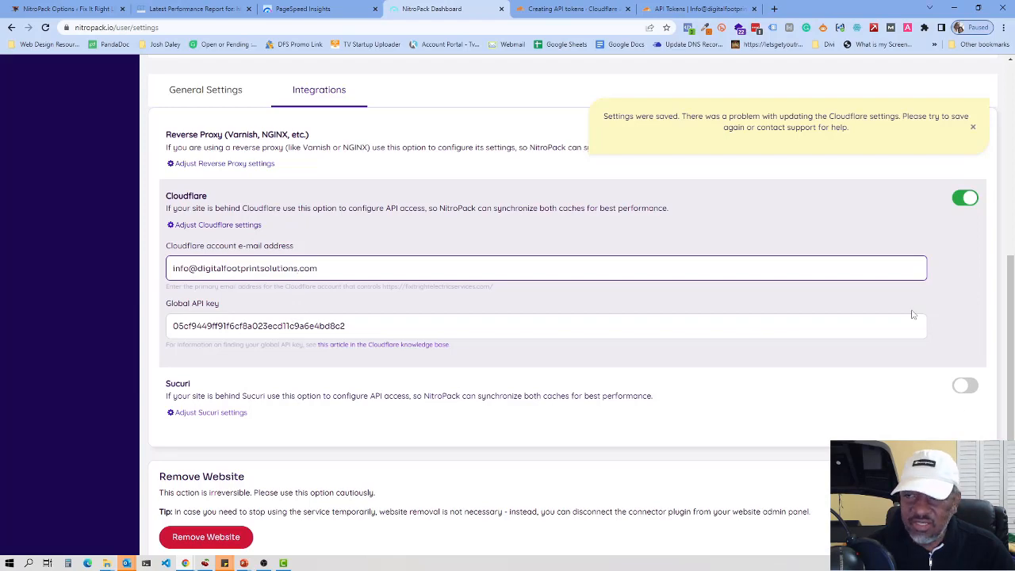
pyautogui.scroll(5, 892, 270)
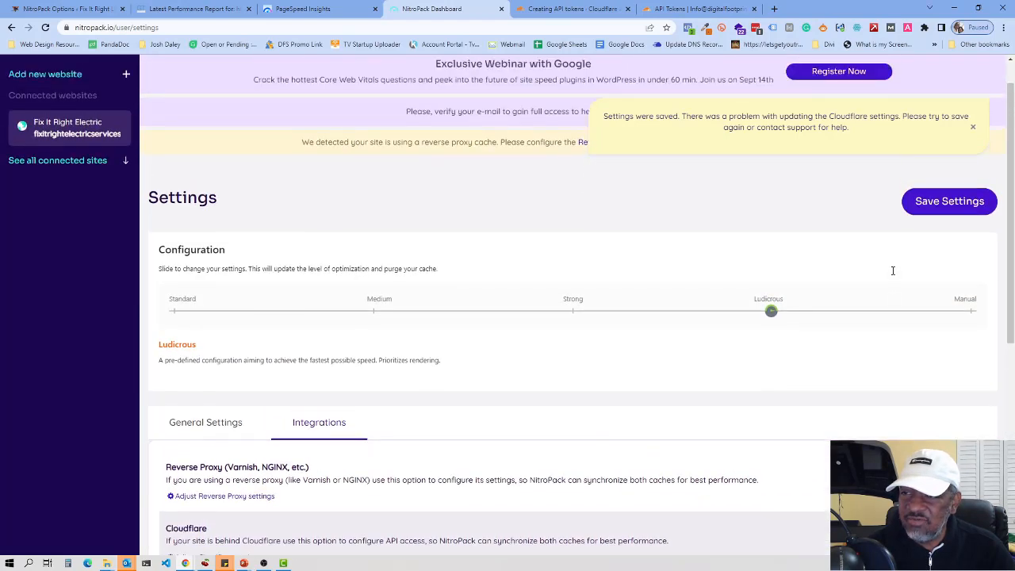
pyautogui.click(954, 240)
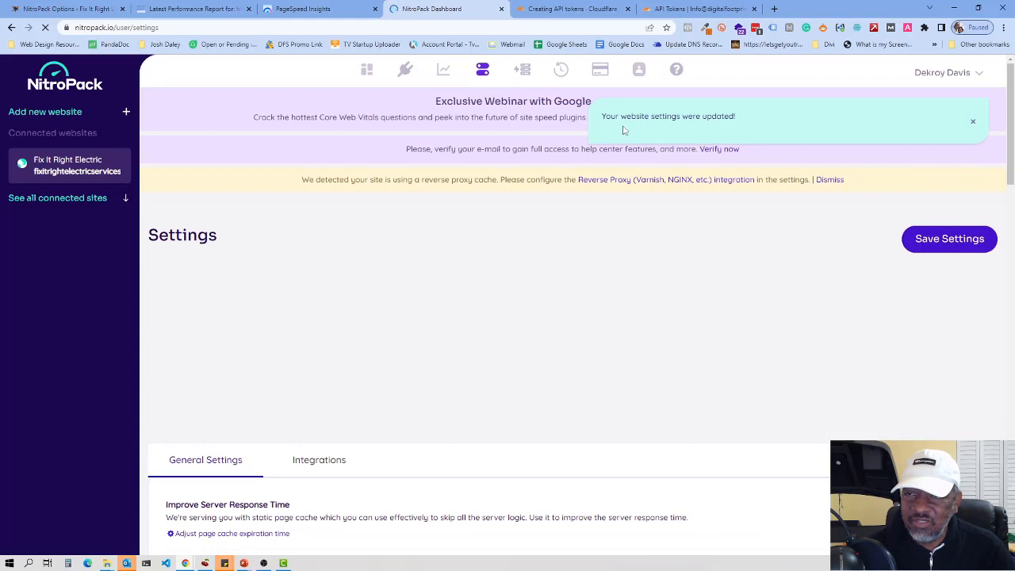
pyautogui.click(973, 126)
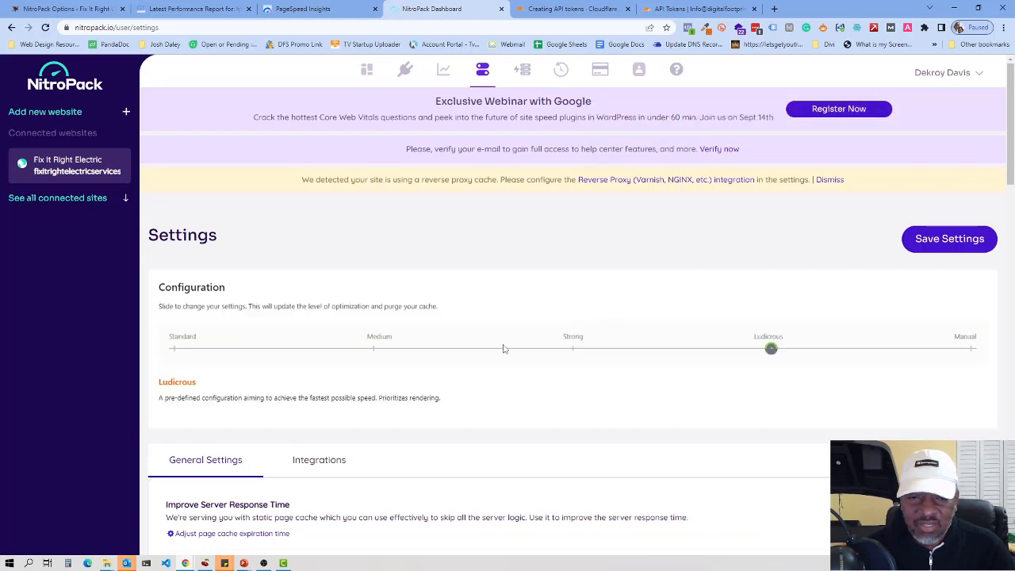
# Step: Review the General Settings options, then check that the Integrations tab shows the saved Cloudflare e-mail and API key
pyautogui.scroll(-5, 503, 349)
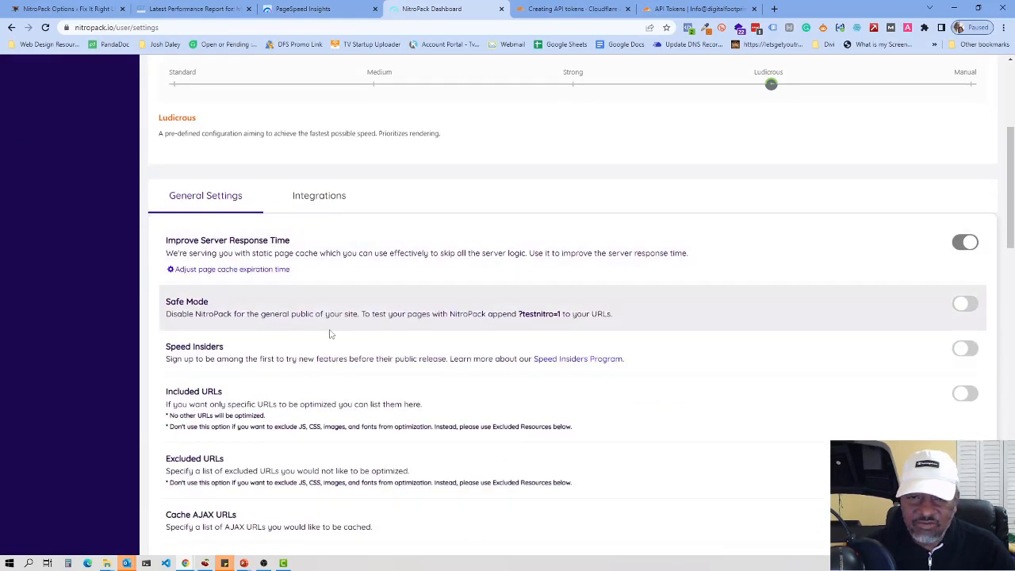
pyautogui.scroll(-2, 287, 412)
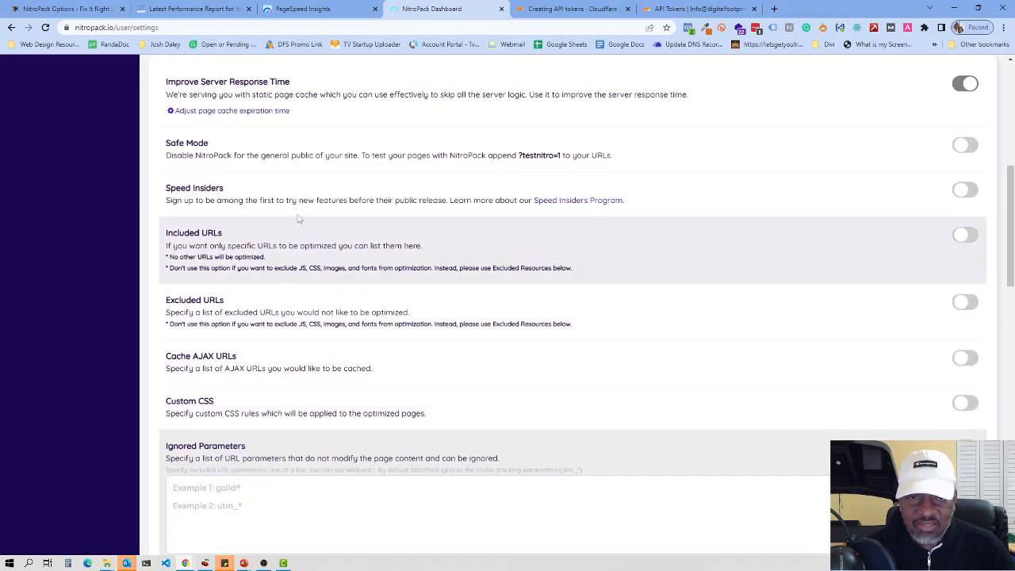
pyautogui.scroll(2, 370, 171)
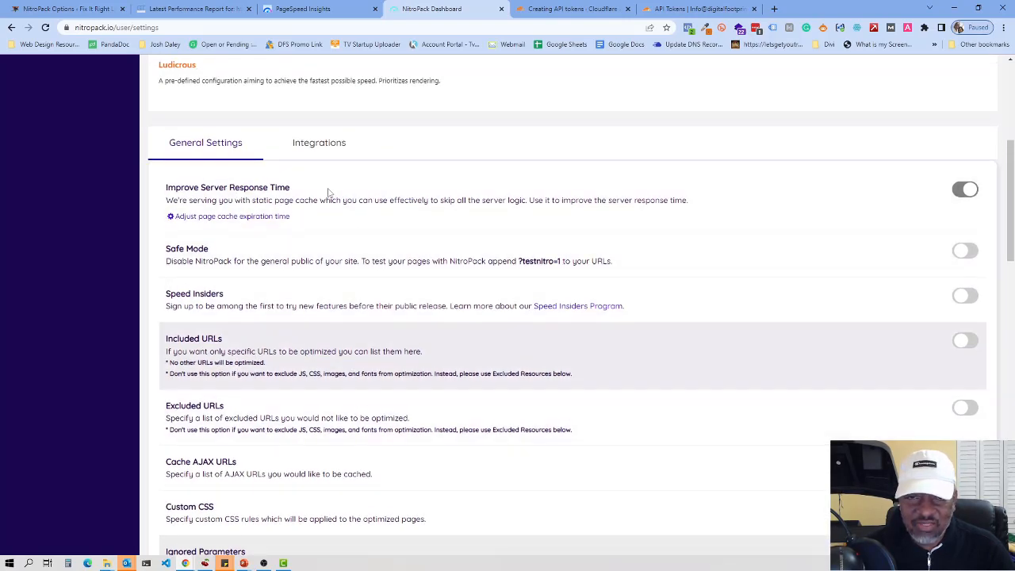
pyautogui.click(324, 149)
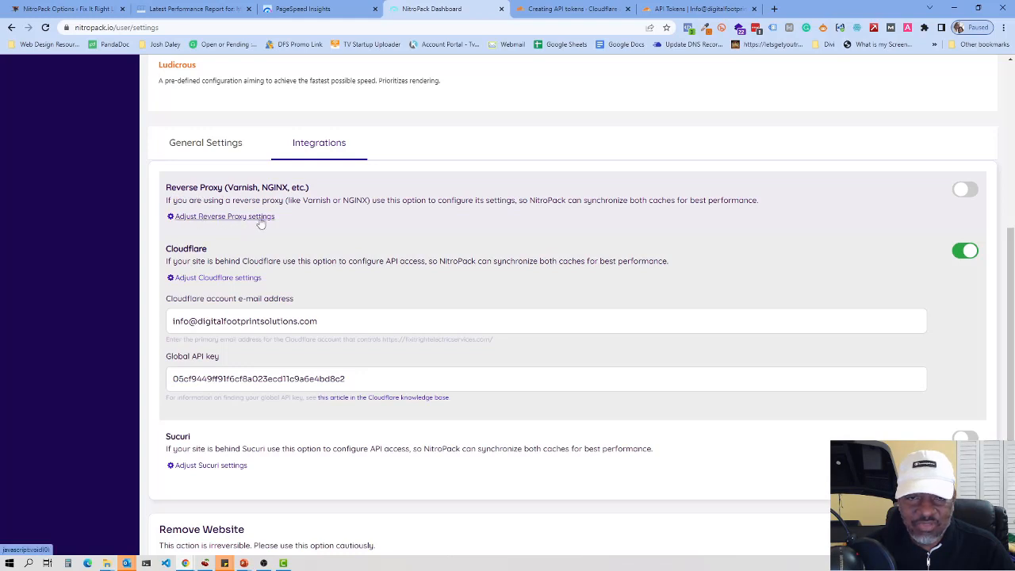
pyautogui.scroll(-2, 487, 256)
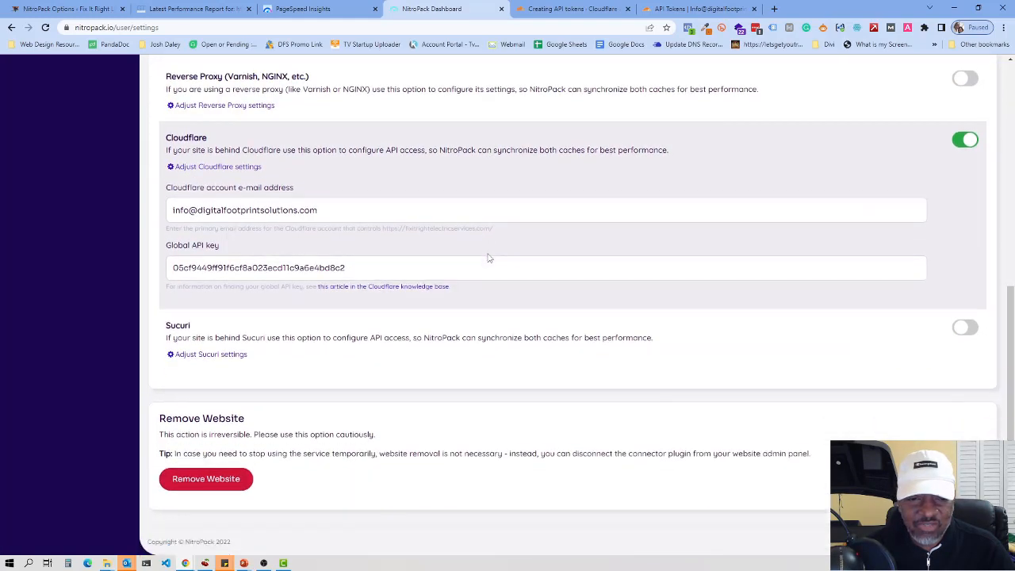
pyautogui.scroll(2, 516, 229)
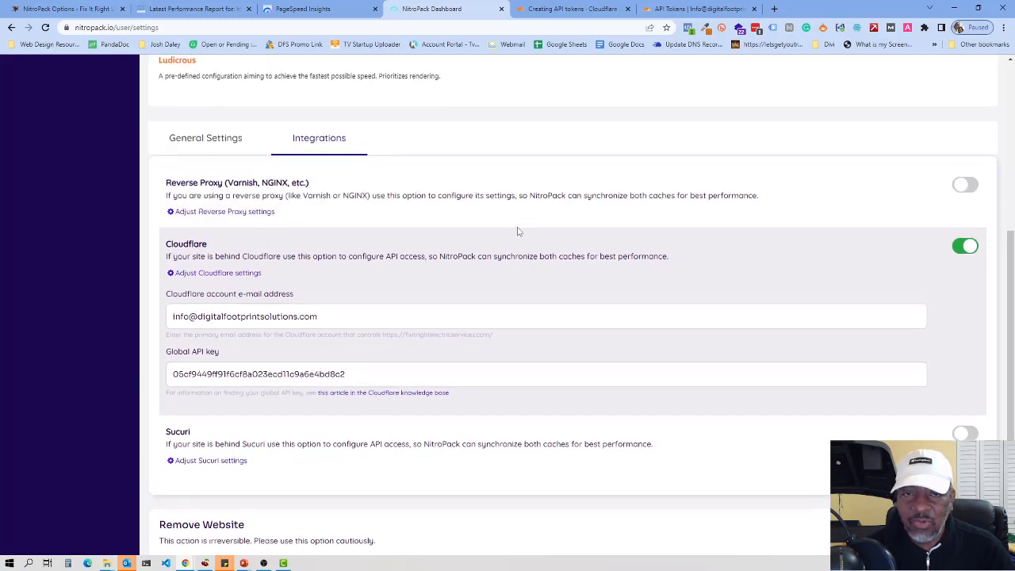
pyautogui.scroll(3, 516, 229)
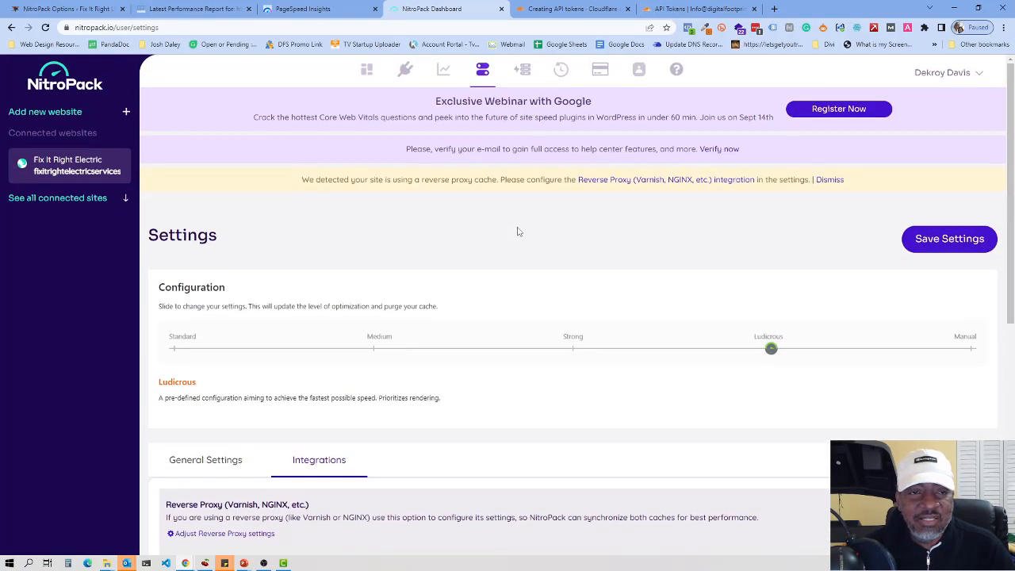
# Step: On the Cache Status page, purge all site cache and confirm with OK
pyautogui.click(443, 71)
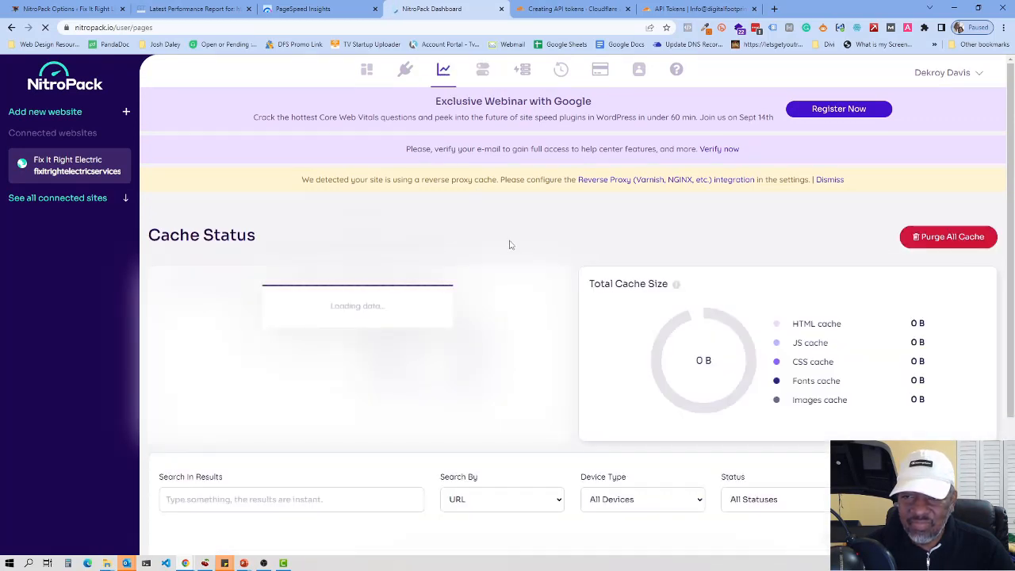
pyautogui.scroll(-2, 519, 246)
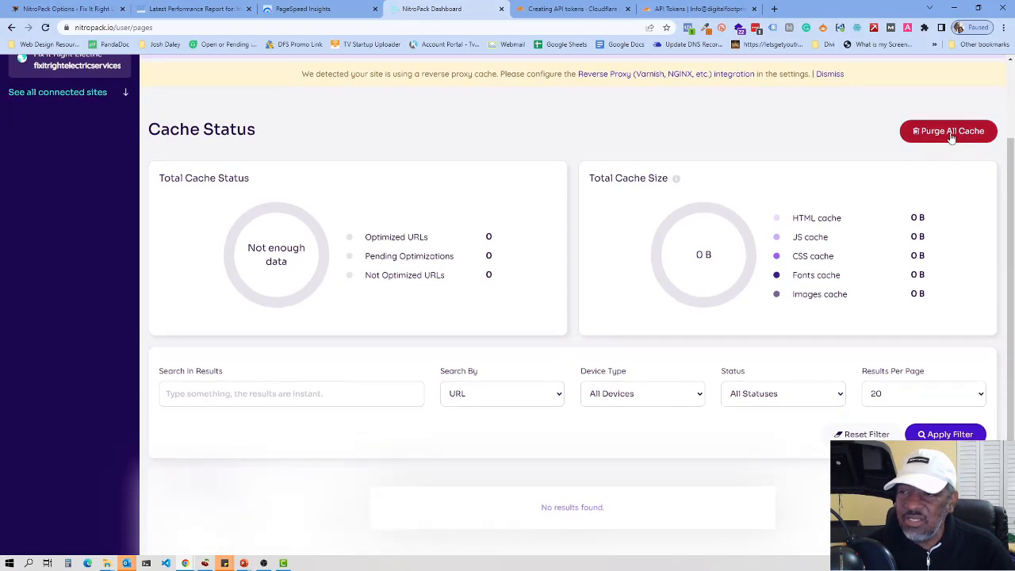
pyautogui.click(951, 133)
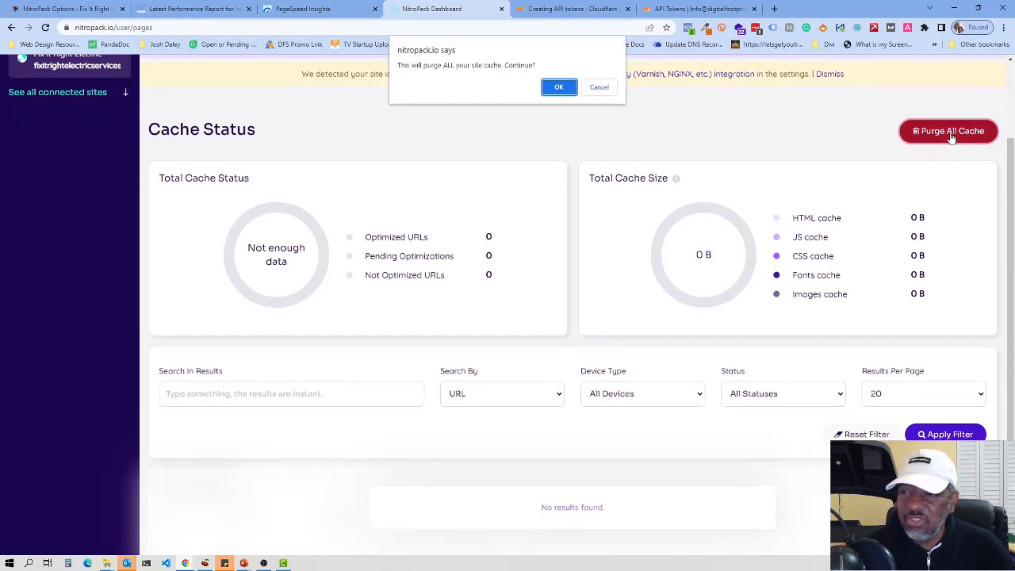
pyautogui.click(559, 87)
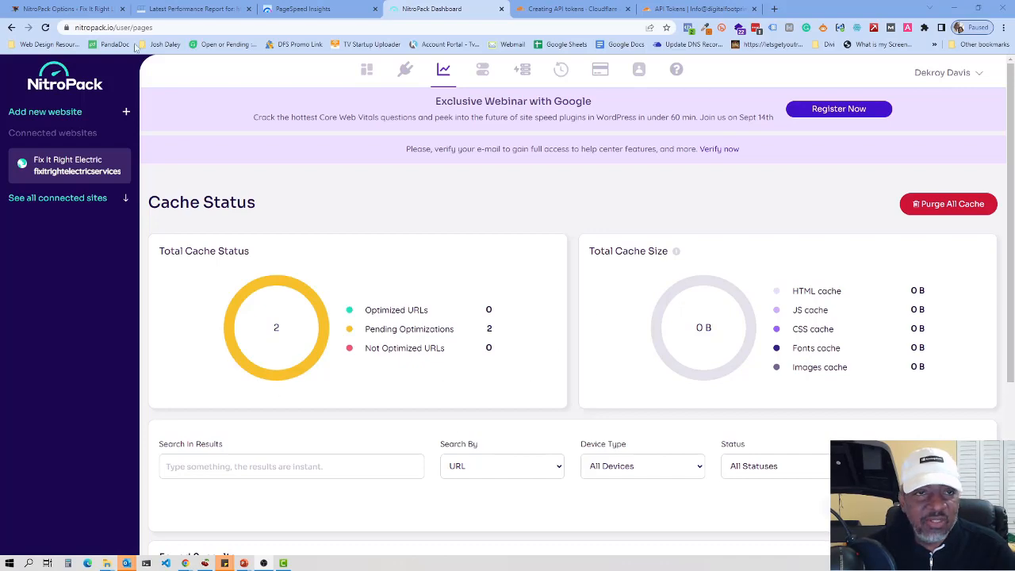
pyautogui.click(67, 9)
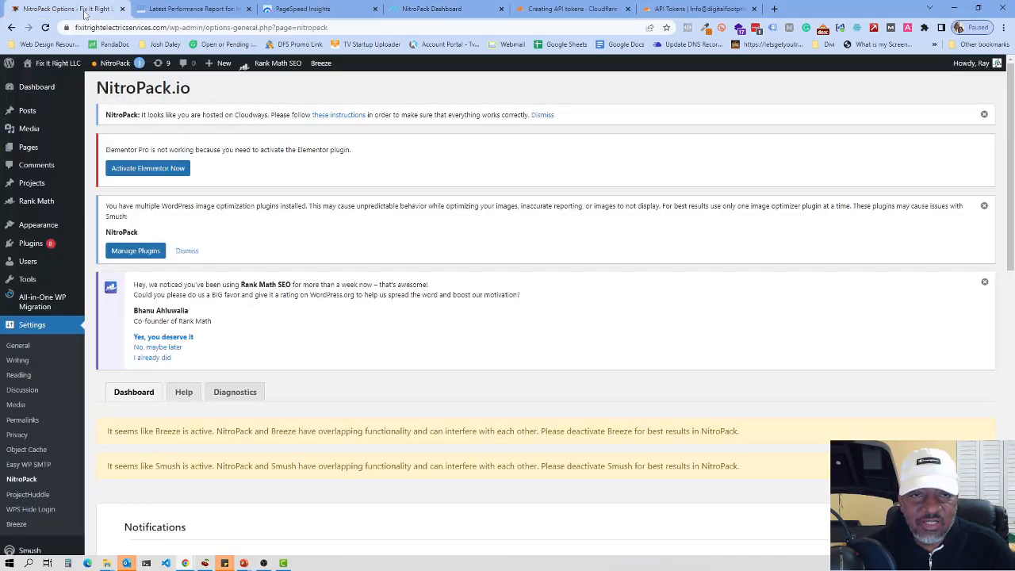
pyautogui.scroll(-3, 331, 228)
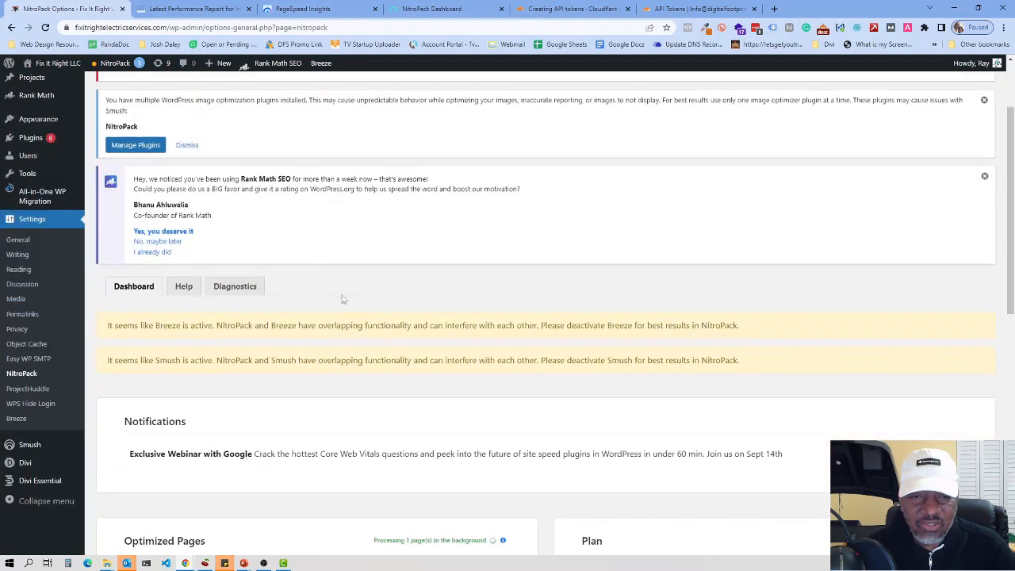
pyautogui.scroll(-4, 412, 339)
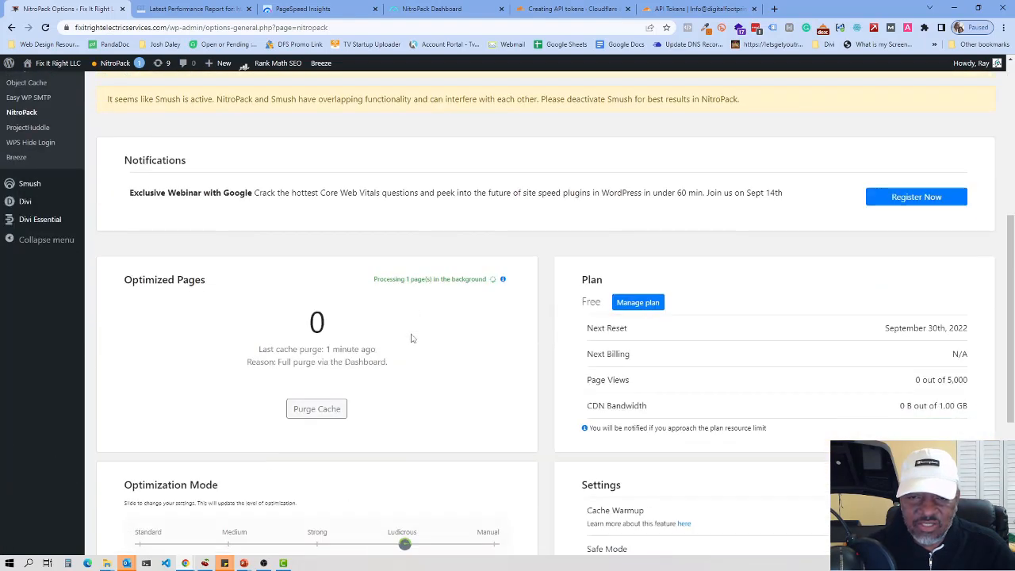
pyautogui.scroll(-2, 567, 292)
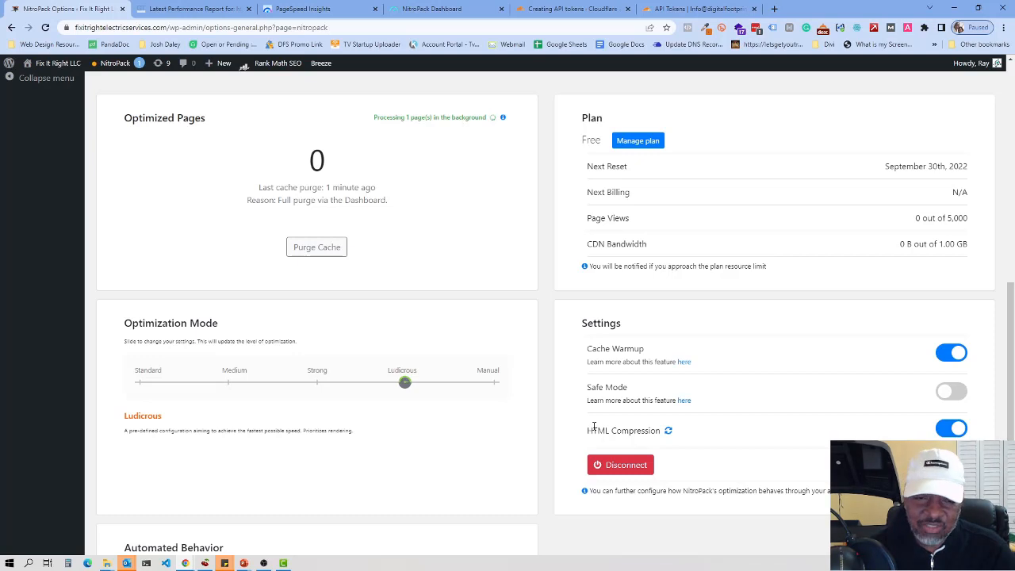
pyautogui.scroll(-2, 593, 426)
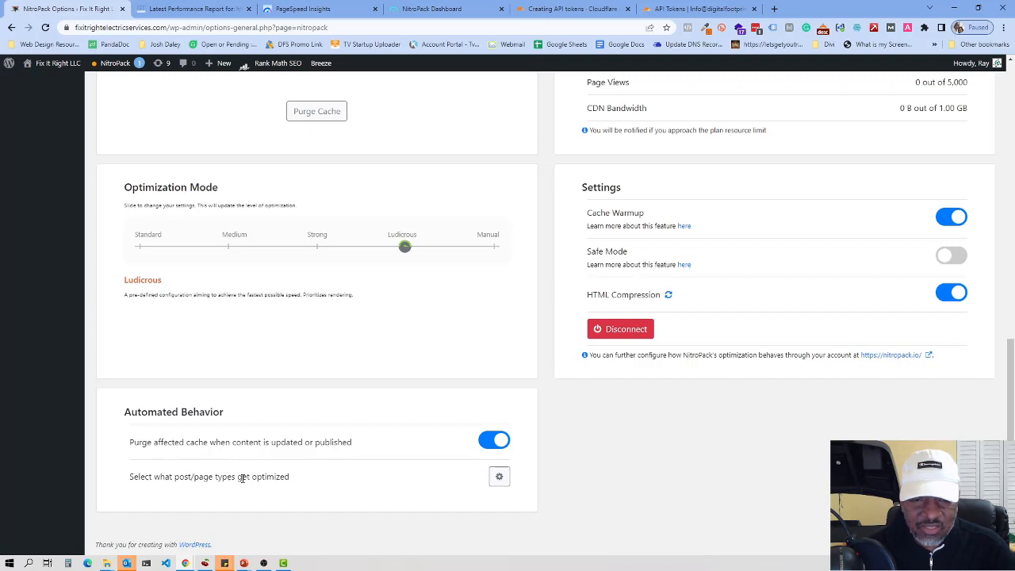
pyautogui.click(499, 475)
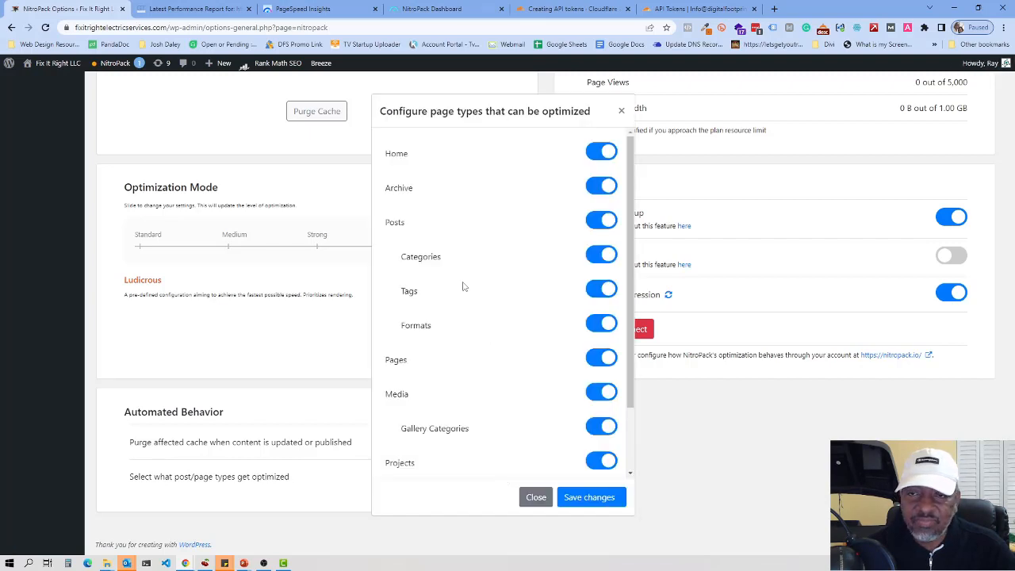
pyautogui.scroll(-1, 508, 208)
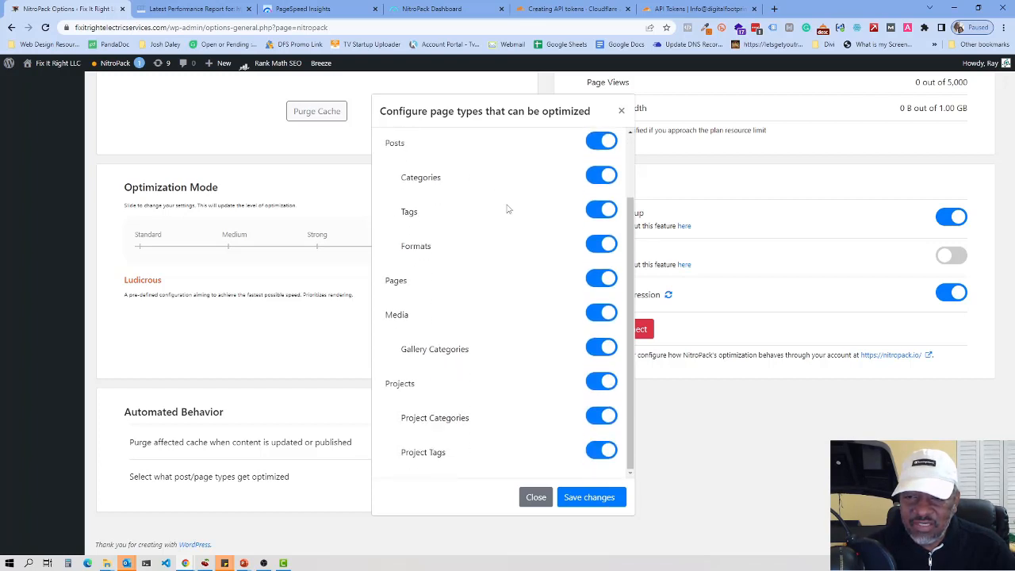
pyautogui.scroll(1, 508, 208)
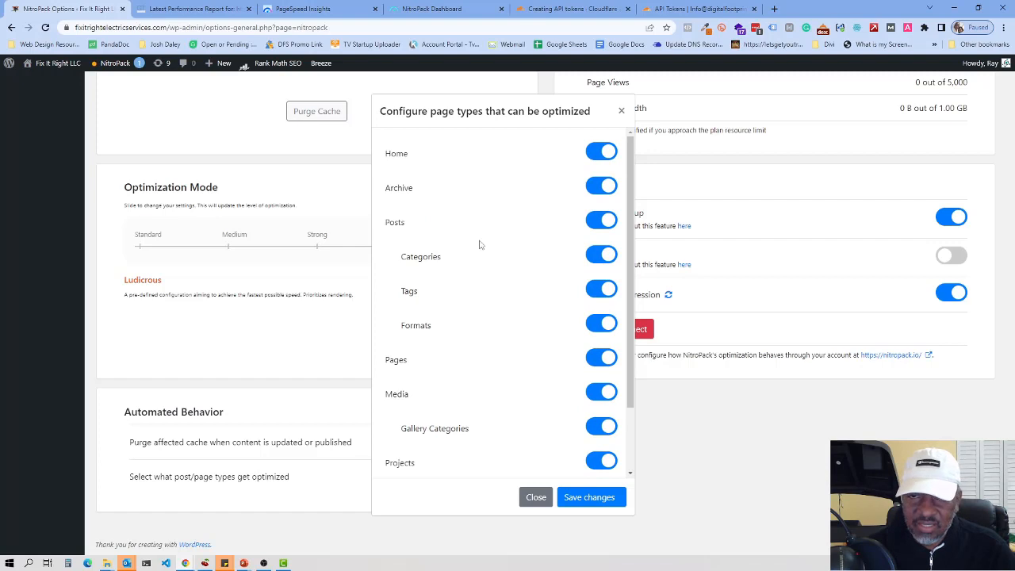
pyautogui.scroll(-1, 534, 192)
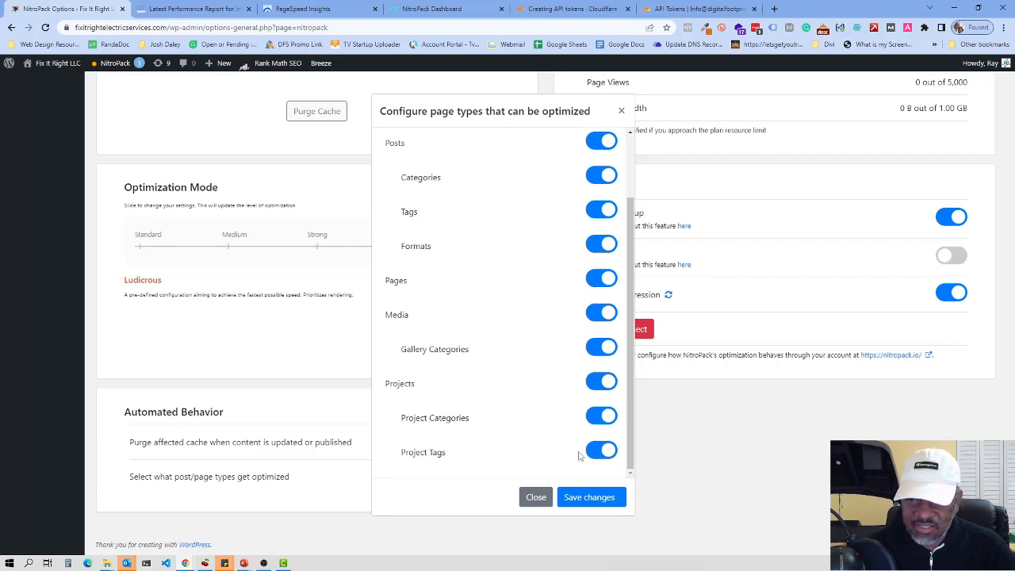
pyautogui.click(536, 497)
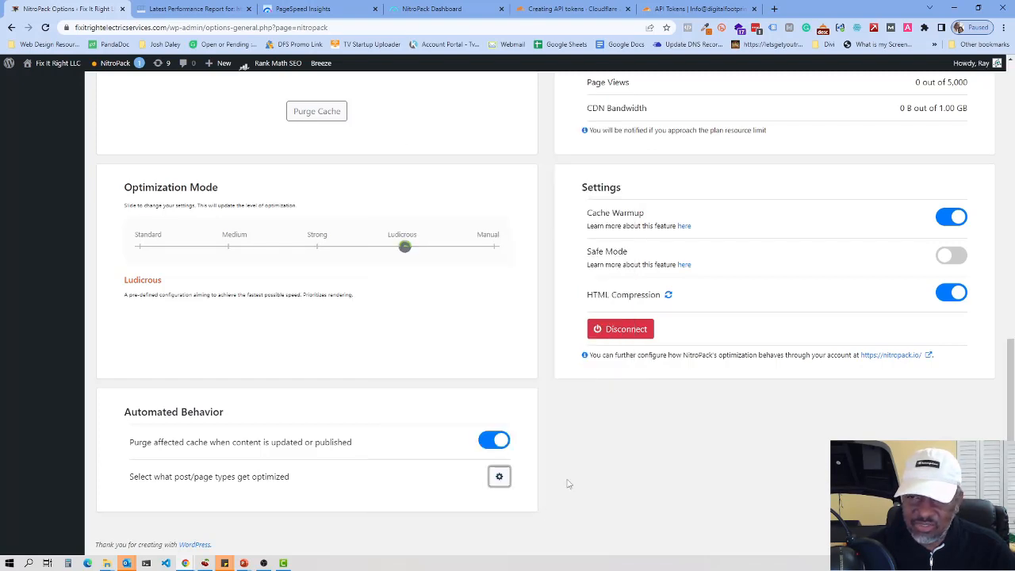
pyautogui.scroll(3, 599, 386)
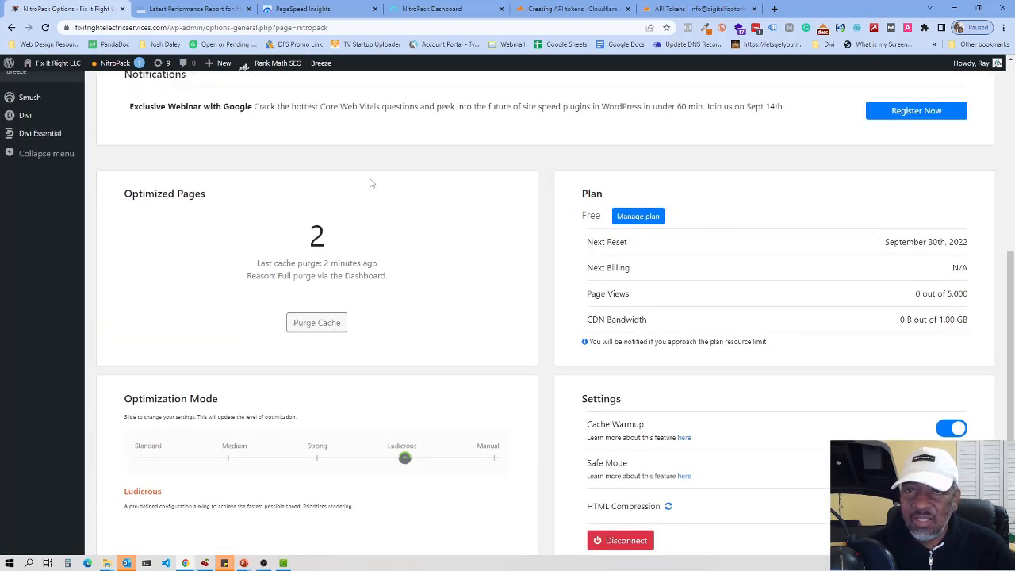
pyautogui.click(459, 12)
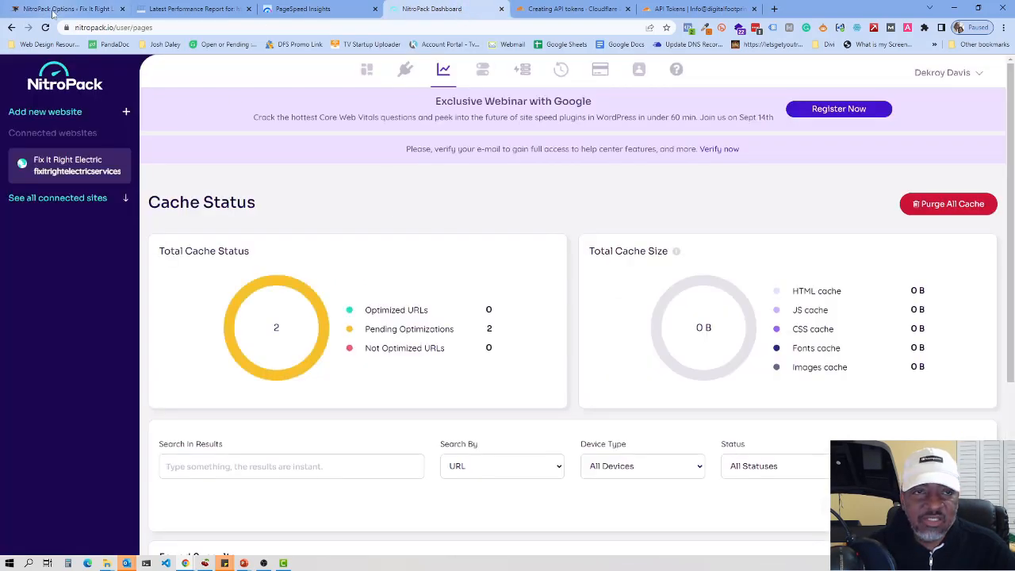
# Step: Reload the NitroPack dashboard so the cache shows 24.17 MB with 2 URLs optimized
pyautogui.click(45, 26)
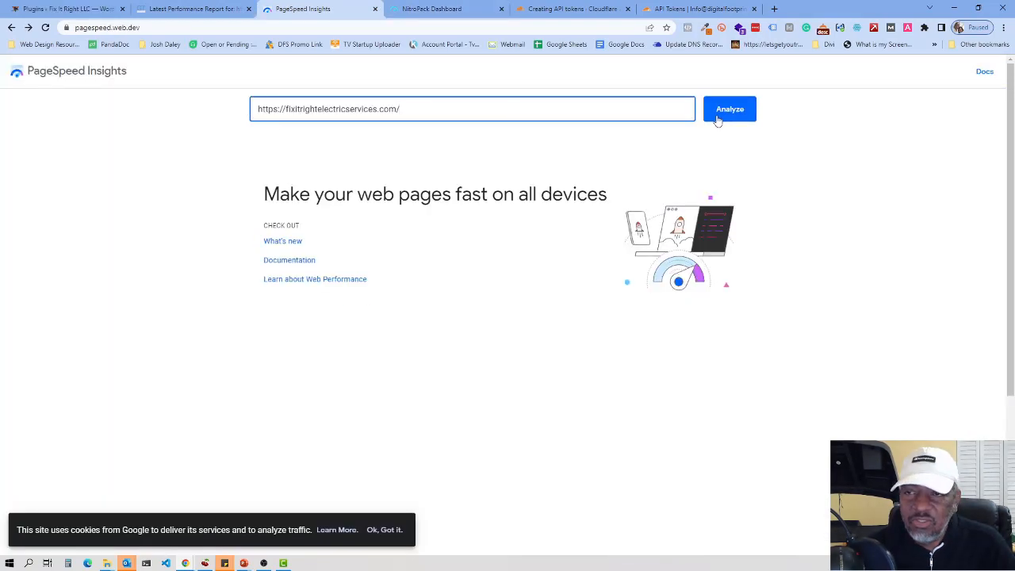
pyautogui.click(728, 112)
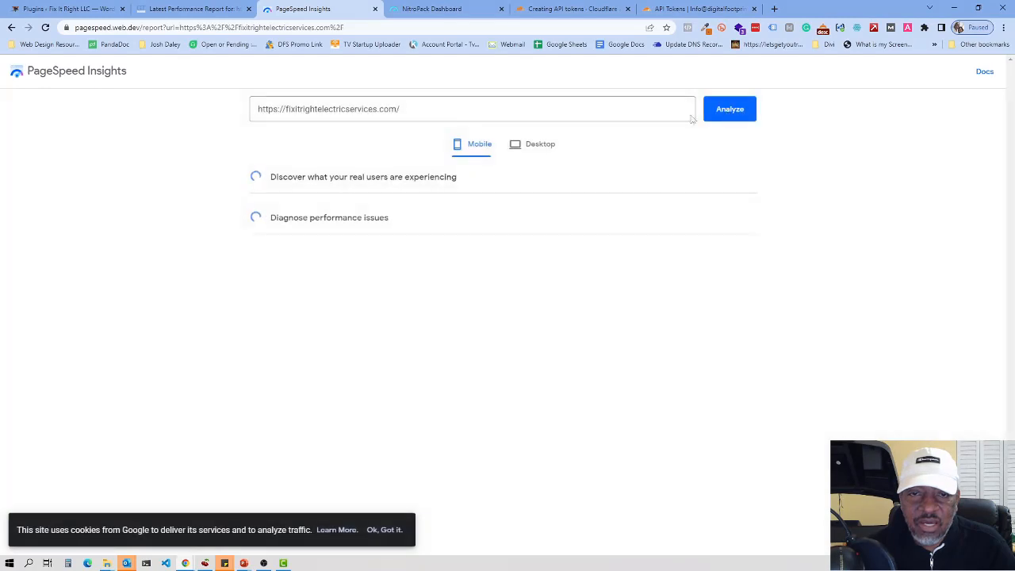
pyautogui.click(169, 8)
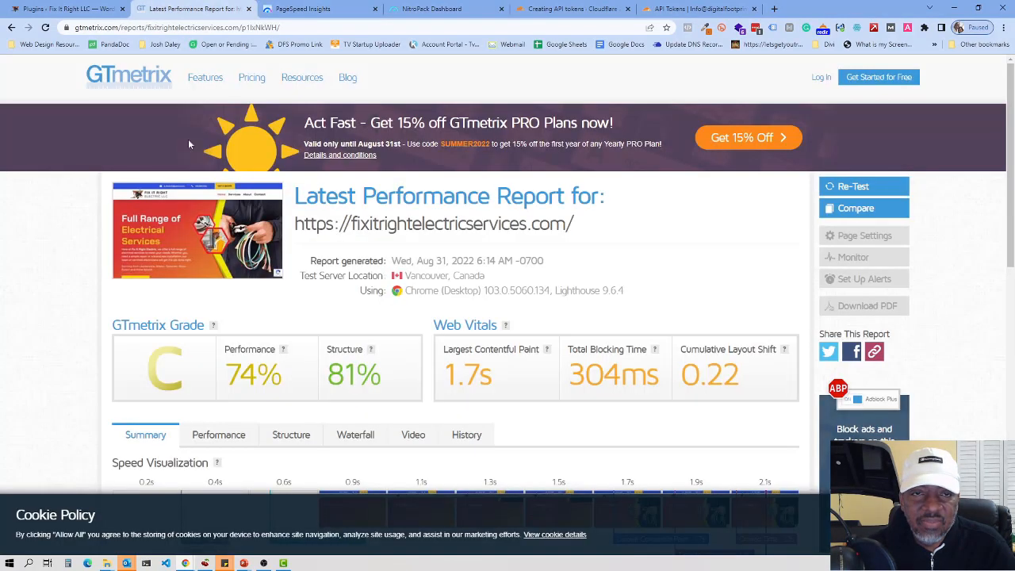
pyautogui.click(144, 81)
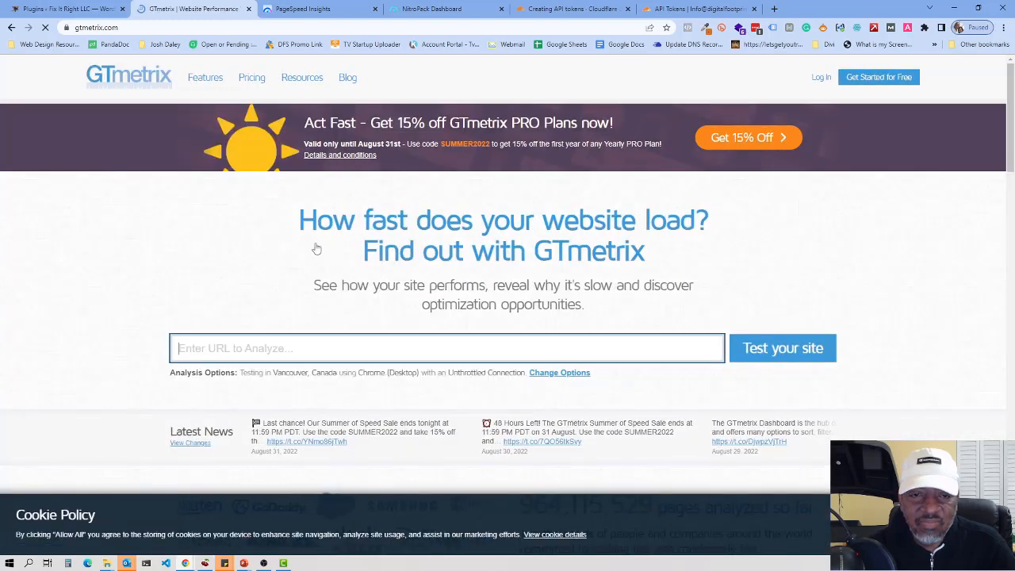
pyautogui.rightClick(236, 393)
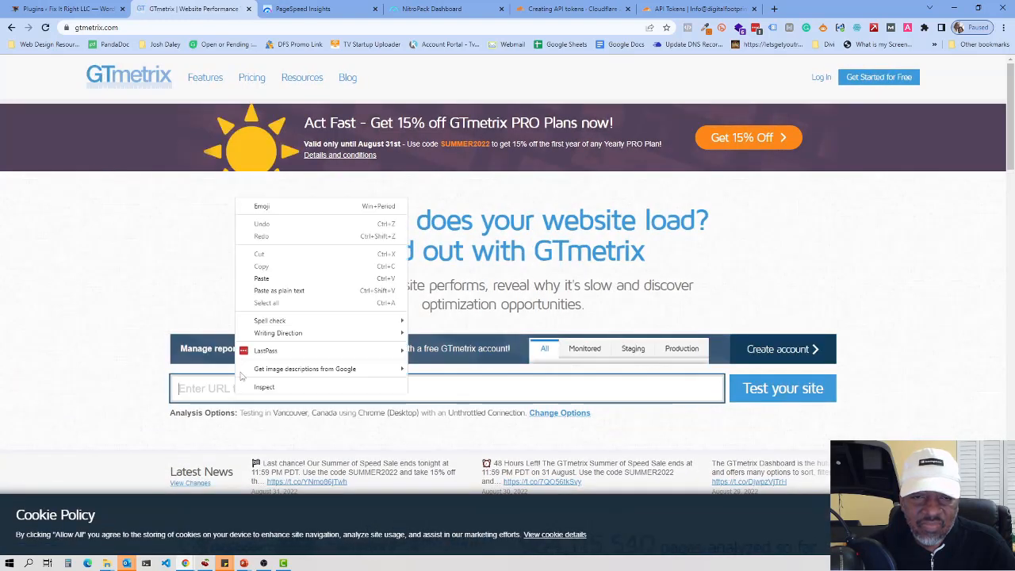
pyautogui.click(263, 279)
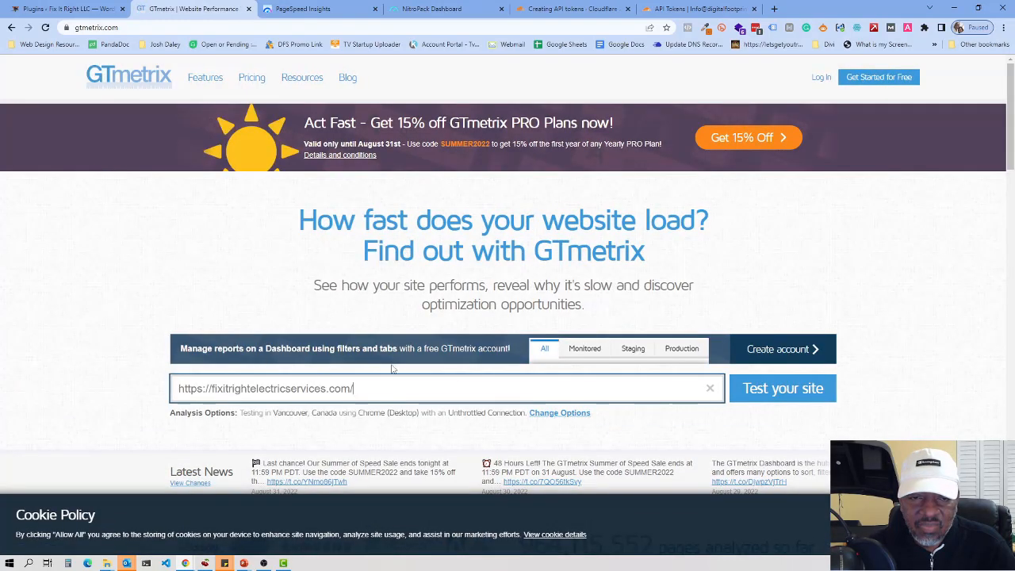
pyautogui.click(780, 388)
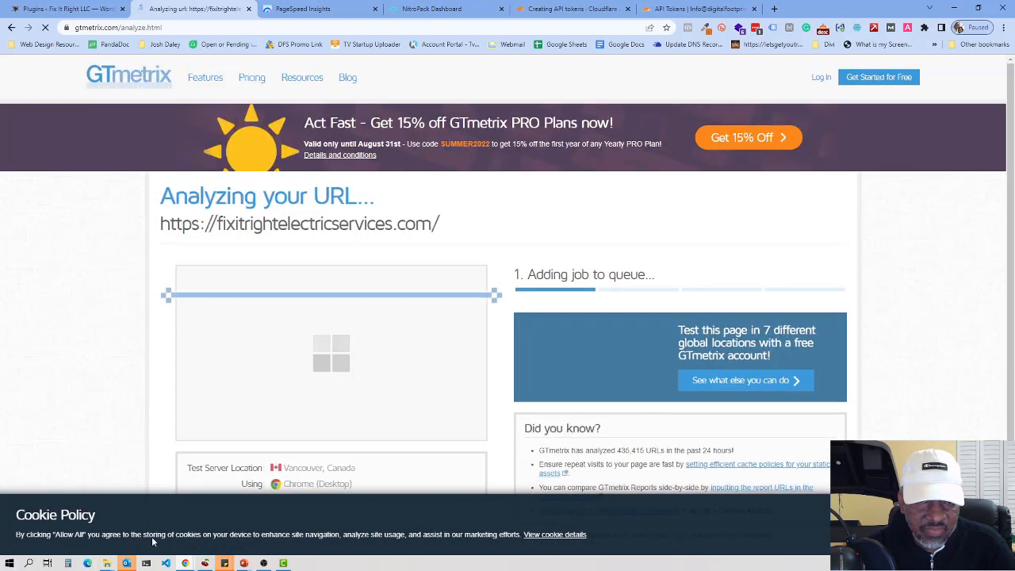
pyautogui.click(337, 10)
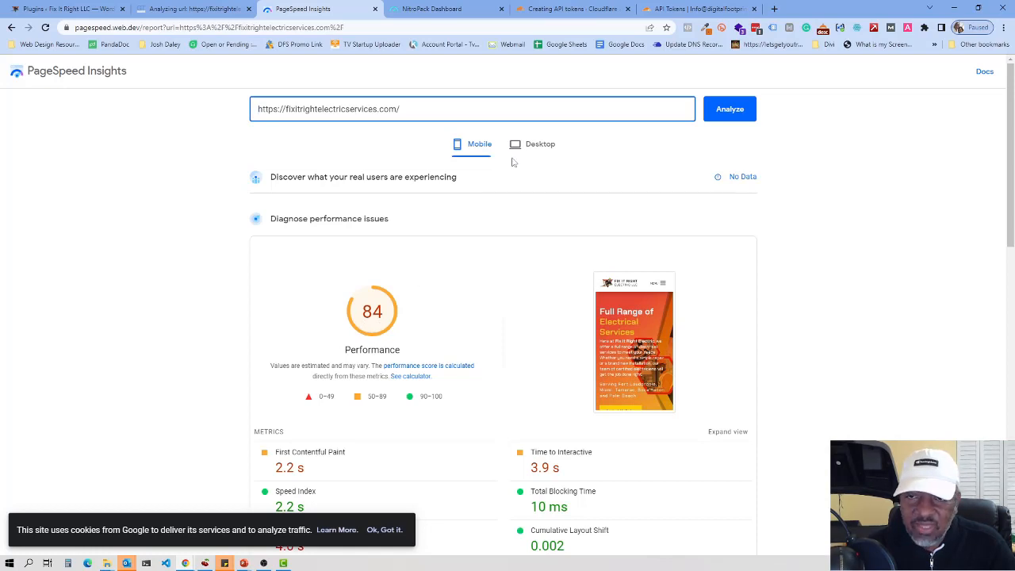
# Step: View the 100 desktop PageSpeed score, then check the GTmetrix test's progress
pyautogui.click(542, 148)
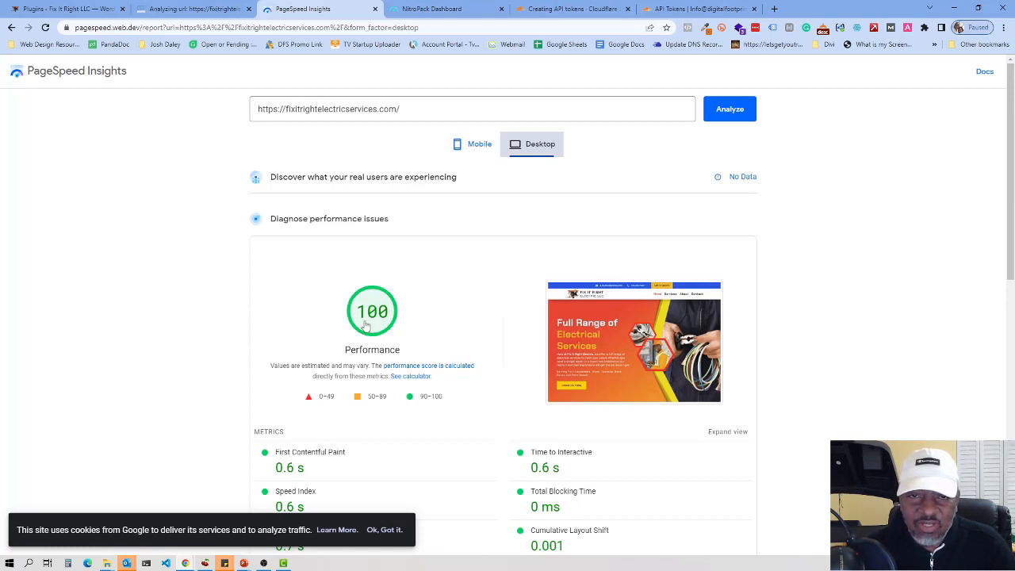
pyautogui.click(204, 11)
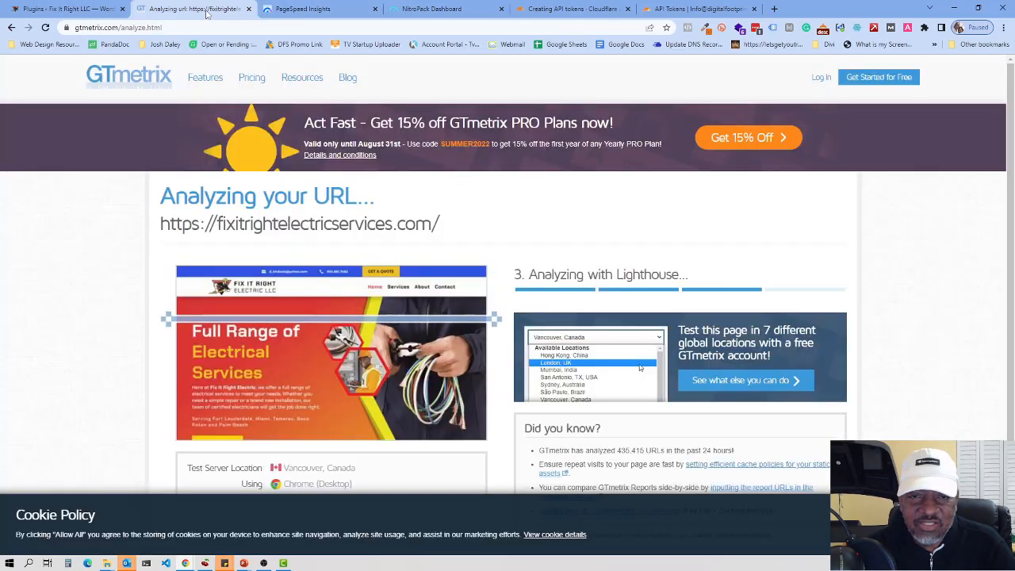